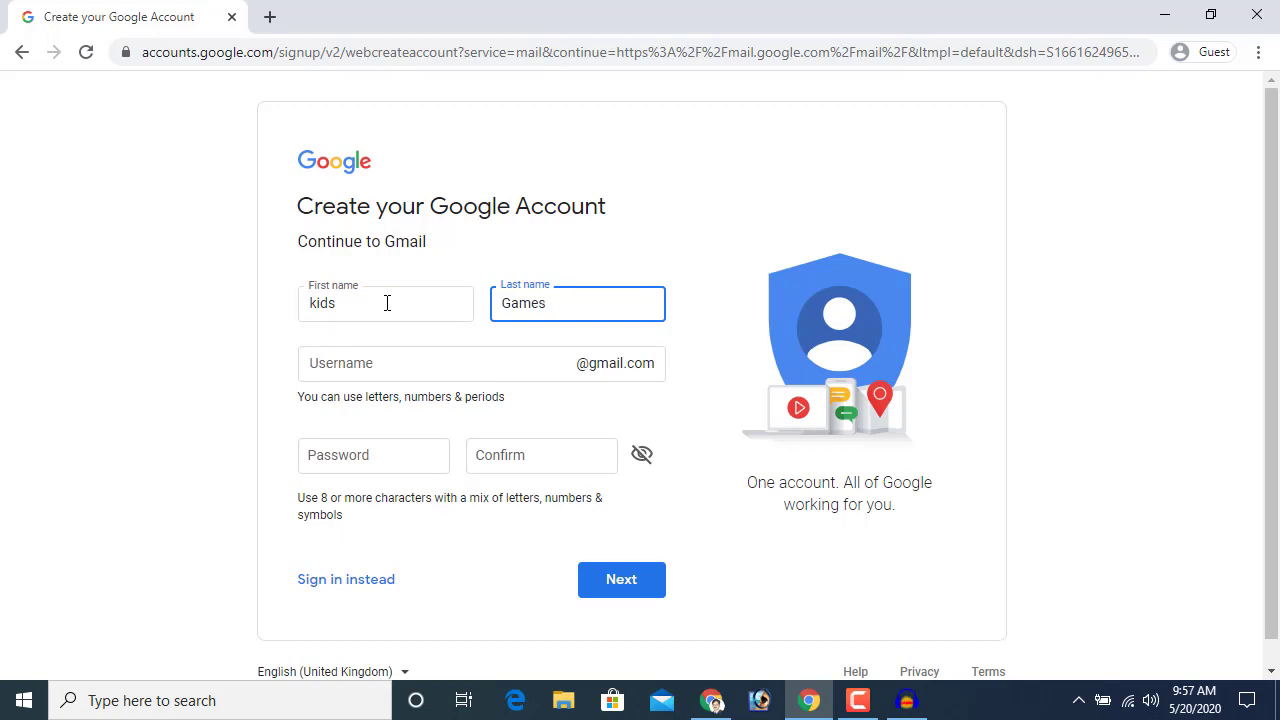
Step: Enter the chosen username for the new Gmail address
{"action": "left_click", "coordinate": [417, 361]}
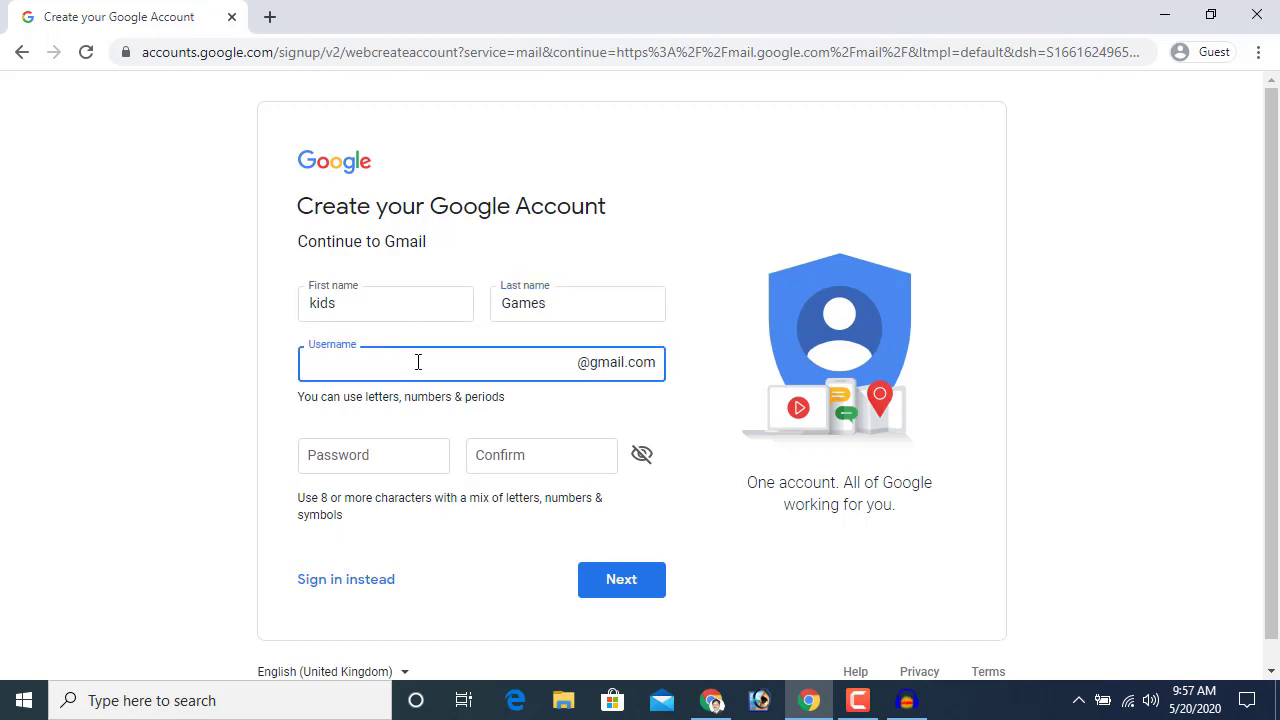
Step: Enter the account password
{"action": "left_click", "coordinate": [404, 451]}
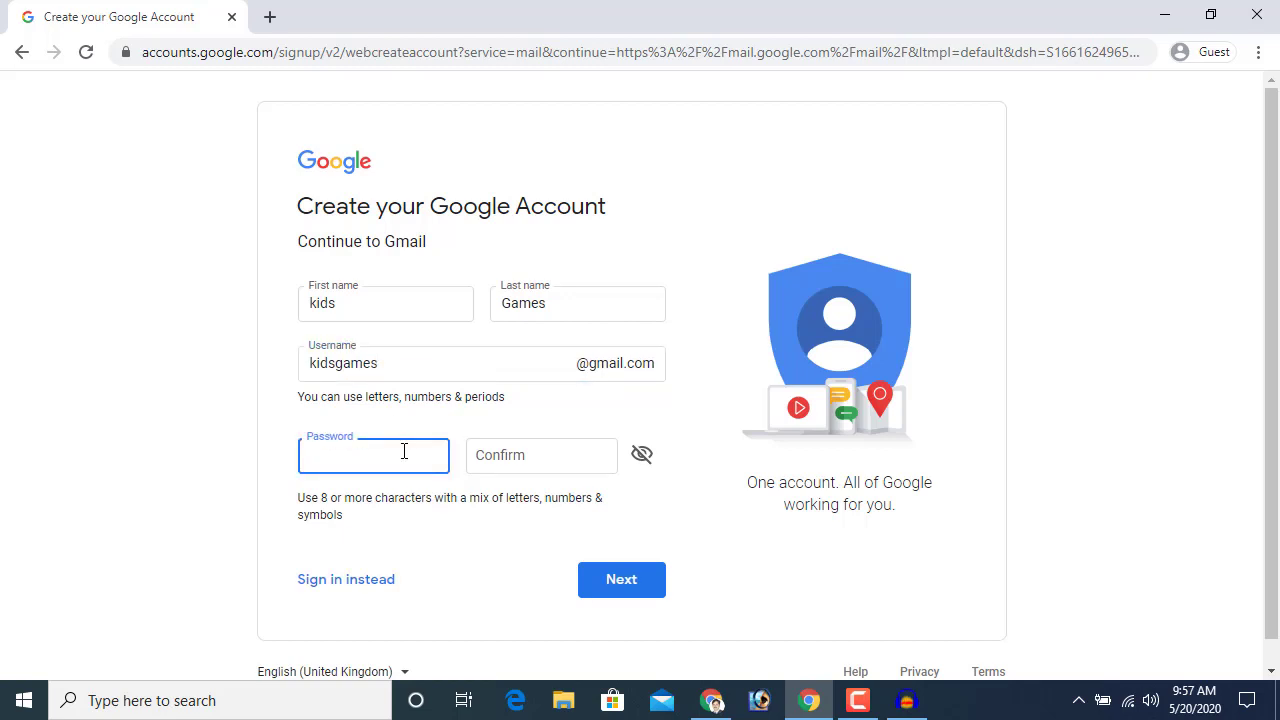
{"action": "type", "text": "•••••••••"}
{"action": "key", "text": "Tab"}
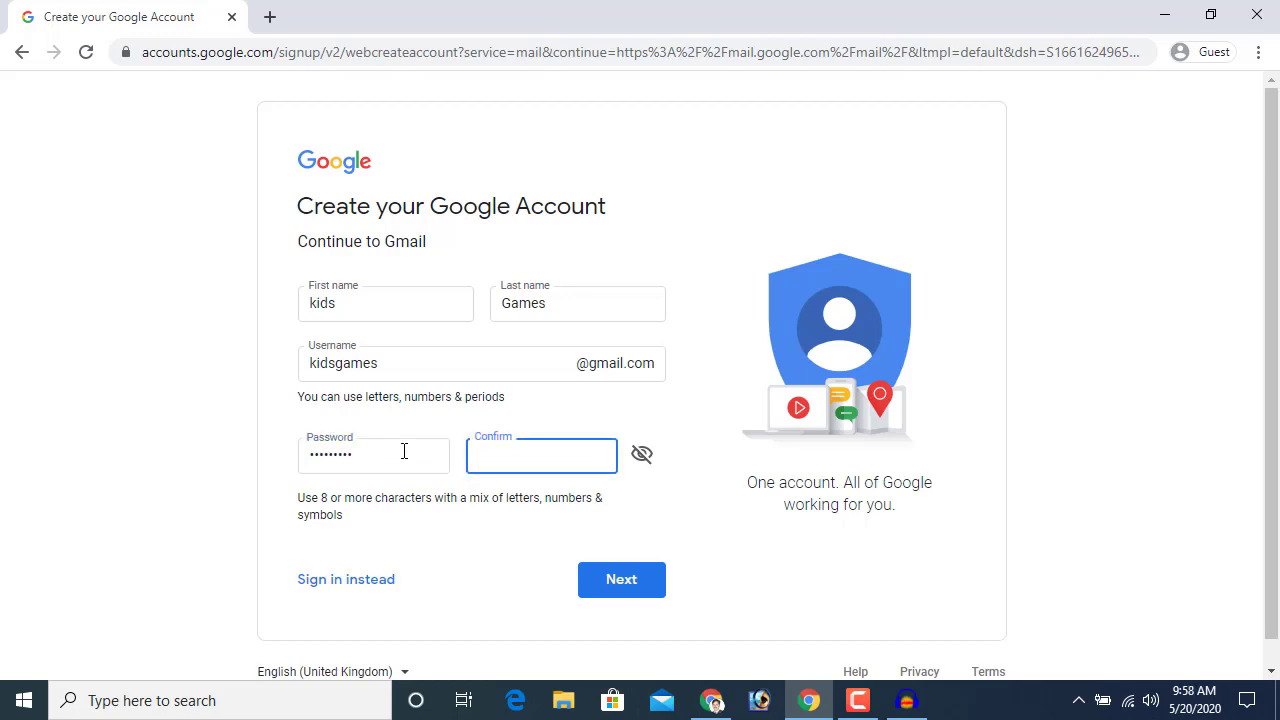
Step: Fill in the password confirmation and submit the sign-up form
{"action": "type", "text": "••••••••••••"}
{"action": "left_click", "coordinate": [614, 588]}
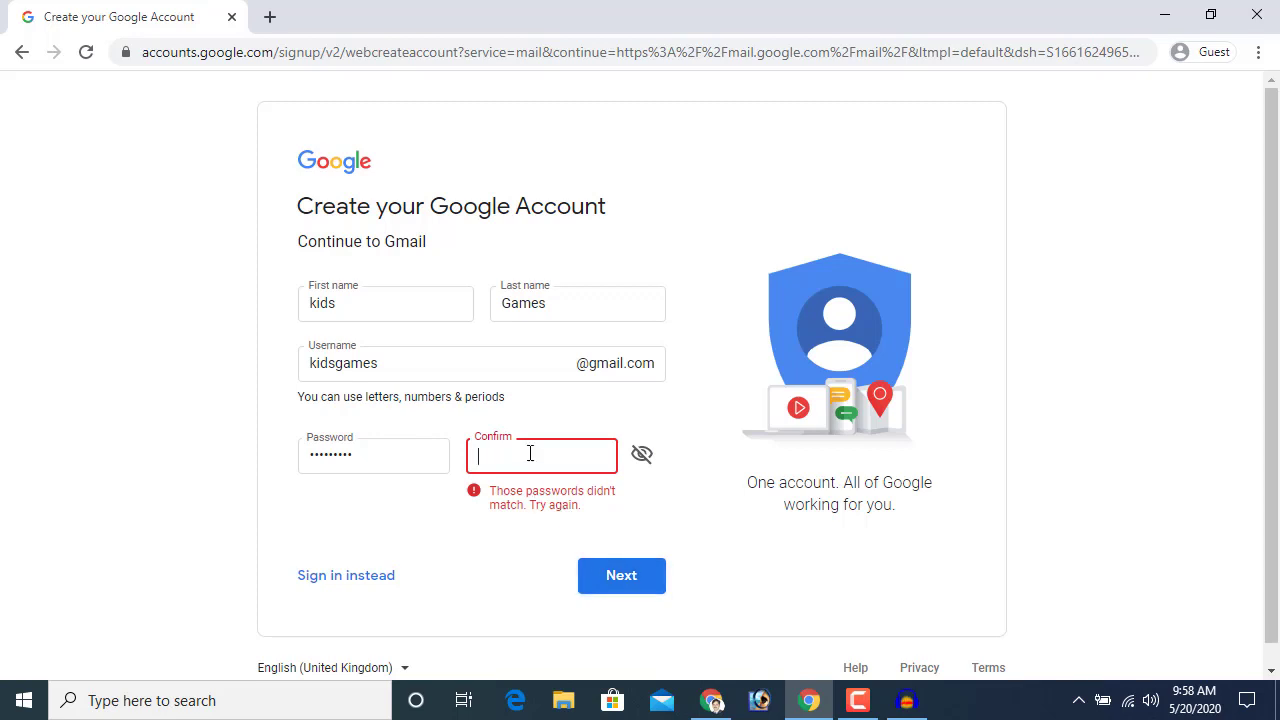
Step: Re-enter the password confirmation and submit the sign-up form again
{"action": "type", "text": "•••••••••"}
{"action": "left_click", "coordinate": [632, 587]}
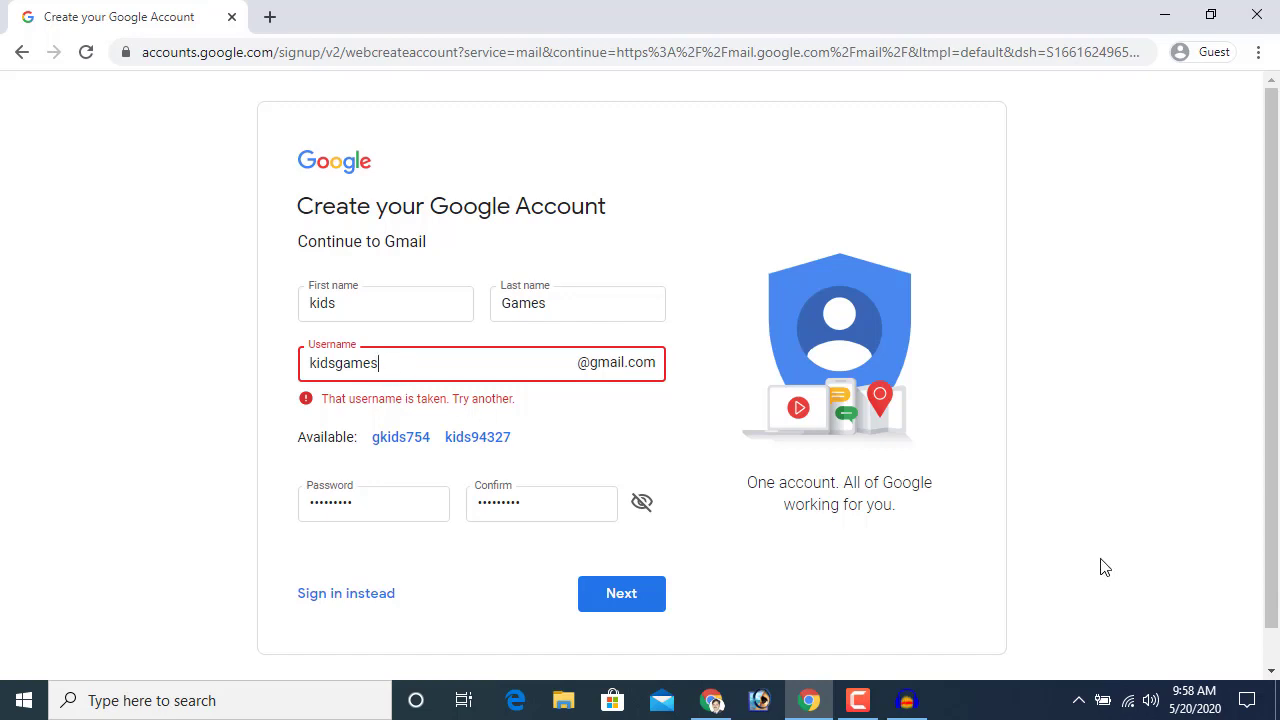
Step: Append 117 to the username and submit the form
{"action": "type", "text": "117"}
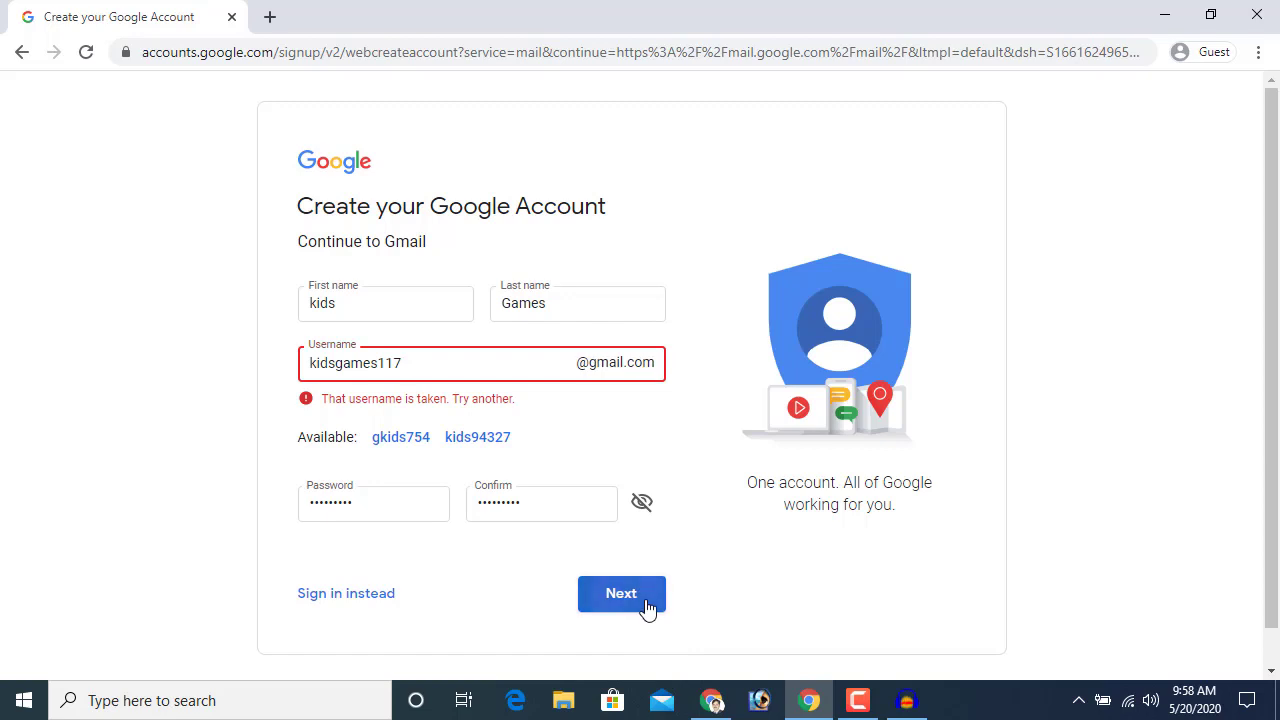
{"action": "left_click", "coordinate": [648, 606]}
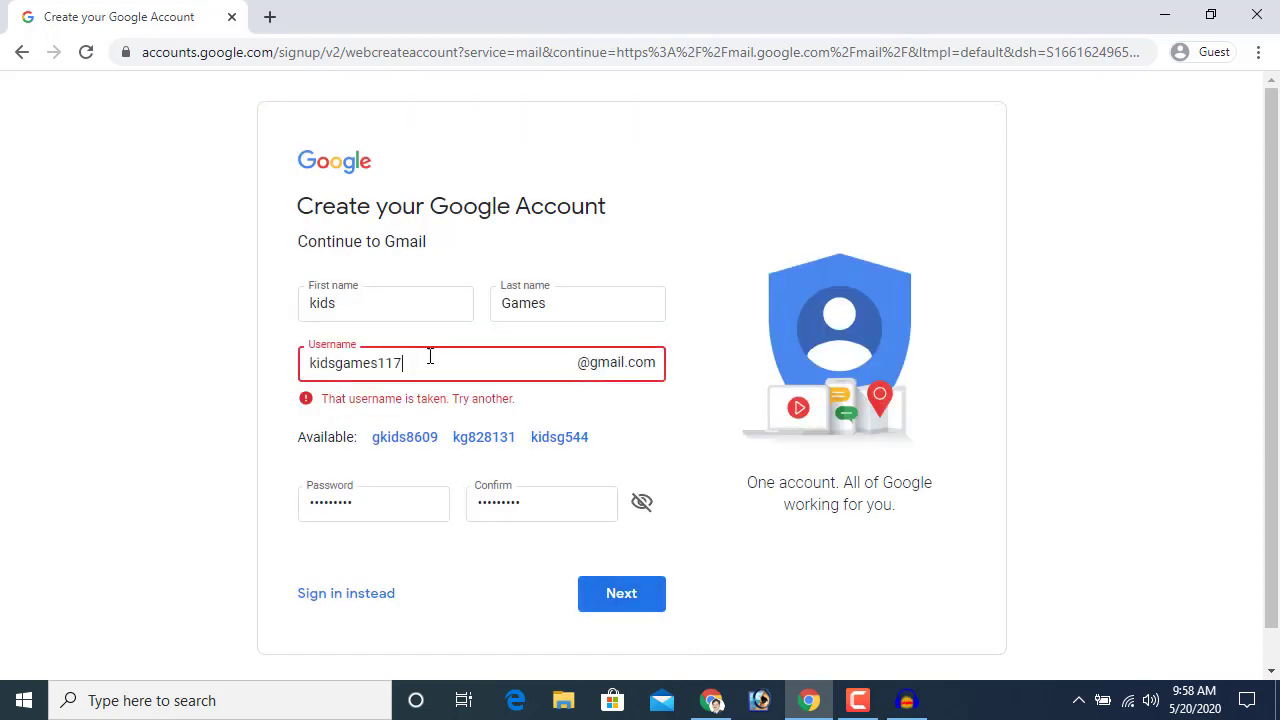
Step: Replace the username's number suffix with 304 and submit the form
{"action": "left_click_drag", "start_coordinate": [403, 363], "coordinate": [381, 363]}
{"action": "type", "text": "304"}
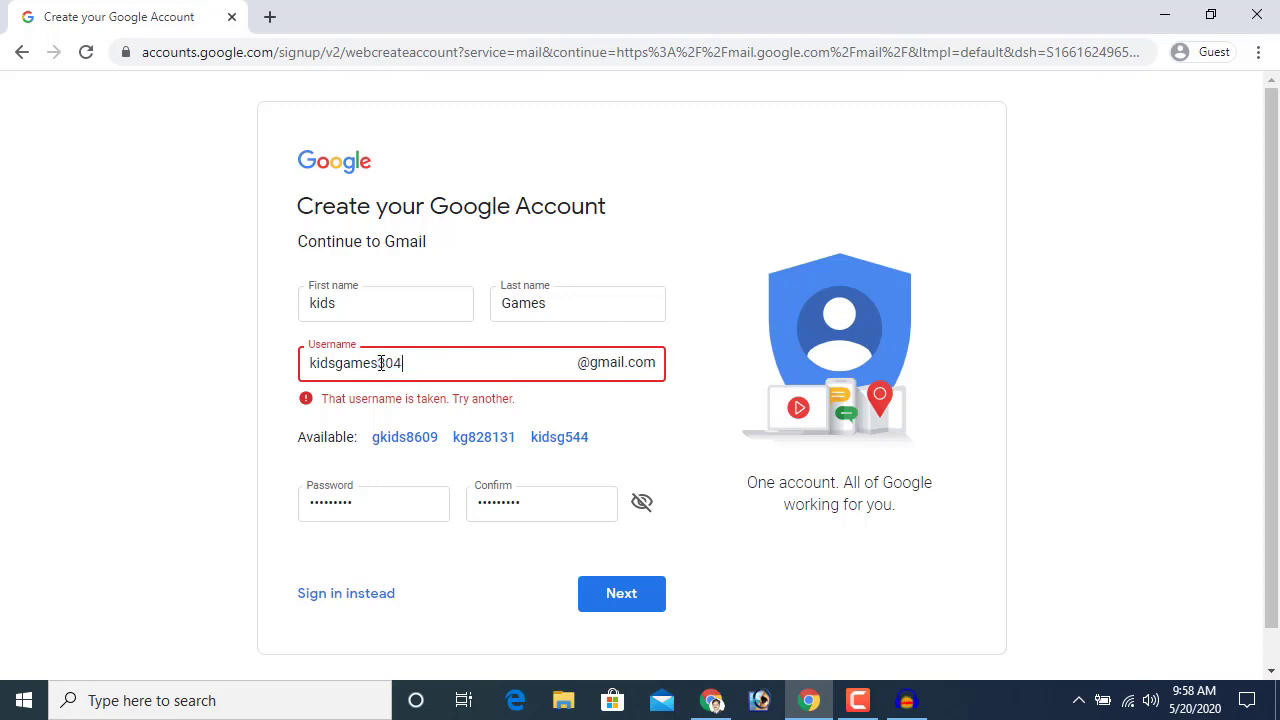
{"action": "left_click", "coordinate": [621, 594]}
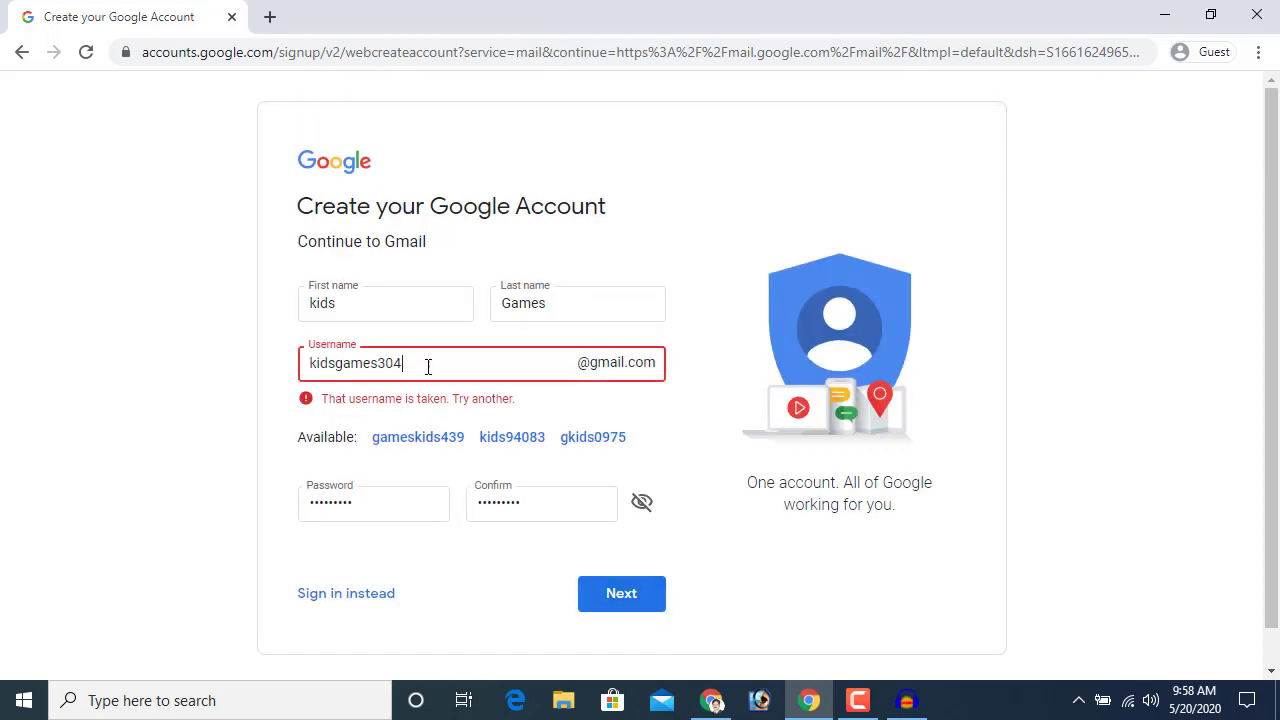
Step: Replace the username's number suffix with 0002 and submit the form
{"action": "key", "text": "BackSpace"}
{"action": "key", "text": "BackSpace"}
{"action": "key", "text": "BackSpace"}
{"action": "type", "text": "0002"}
{"action": "left_click", "coordinate": [637, 595]}
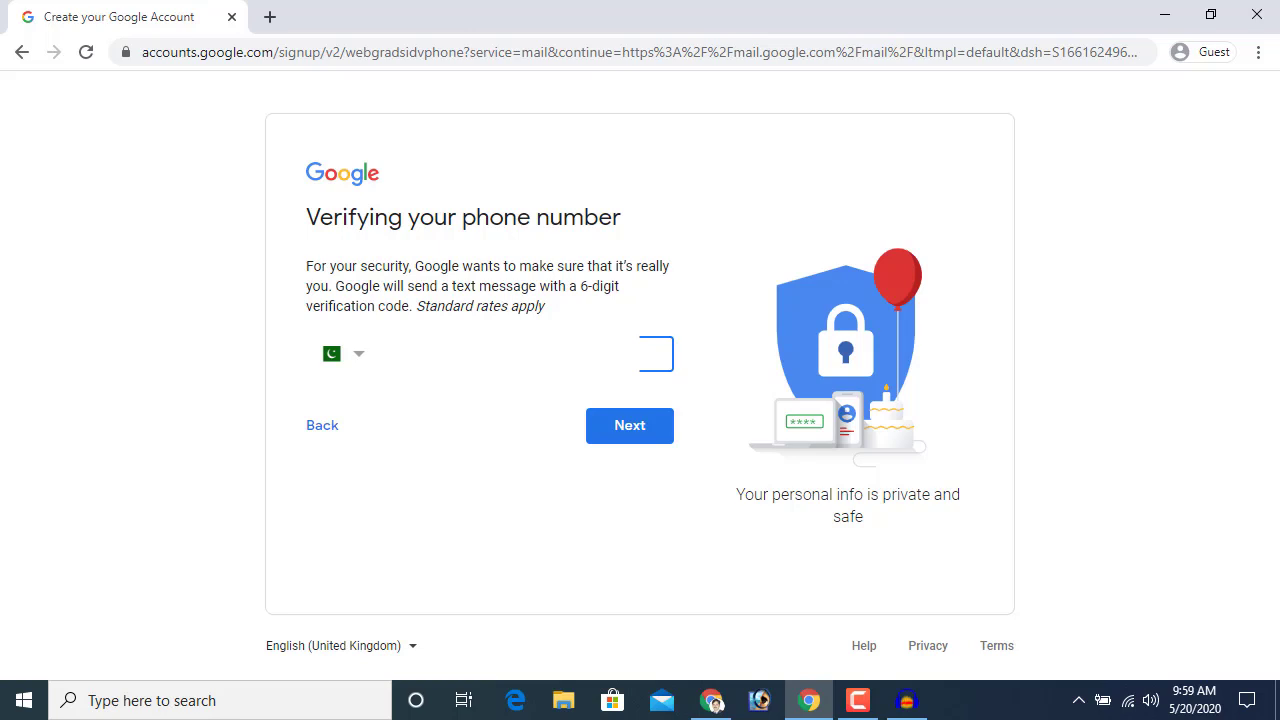
Step: Submit the phone number, then enter the 6-digit verification code and verify it
{"action": "left_click", "coordinate": [630, 422]}
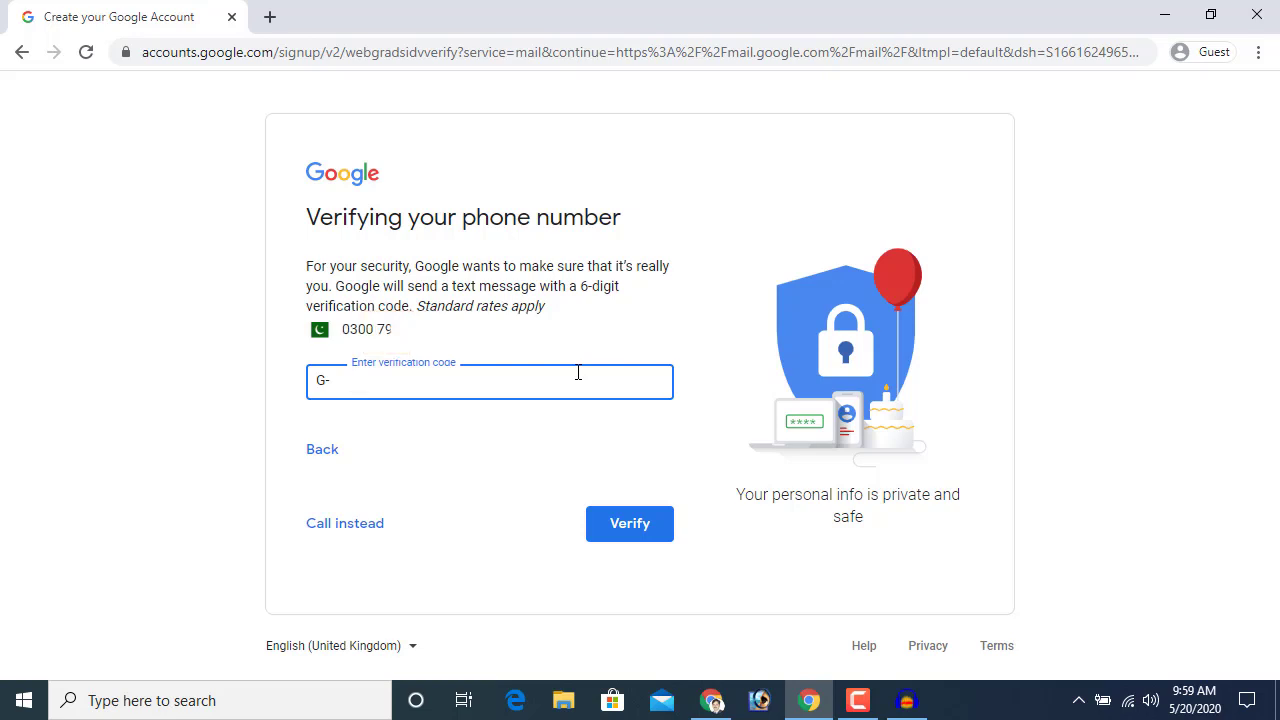
{"action": "left_click", "coordinate": [652, 521]}
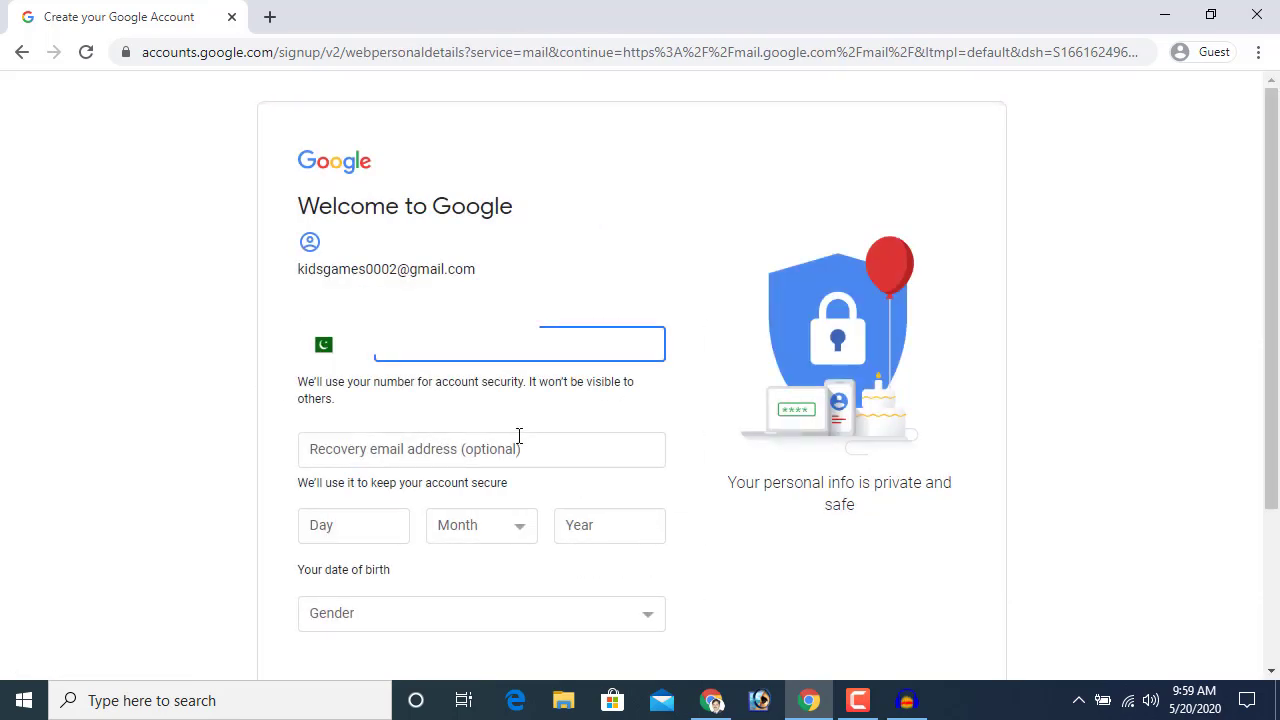
Step: Fill in the recovery e-mail address
{"action": "left_click", "coordinate": [526, 444]}
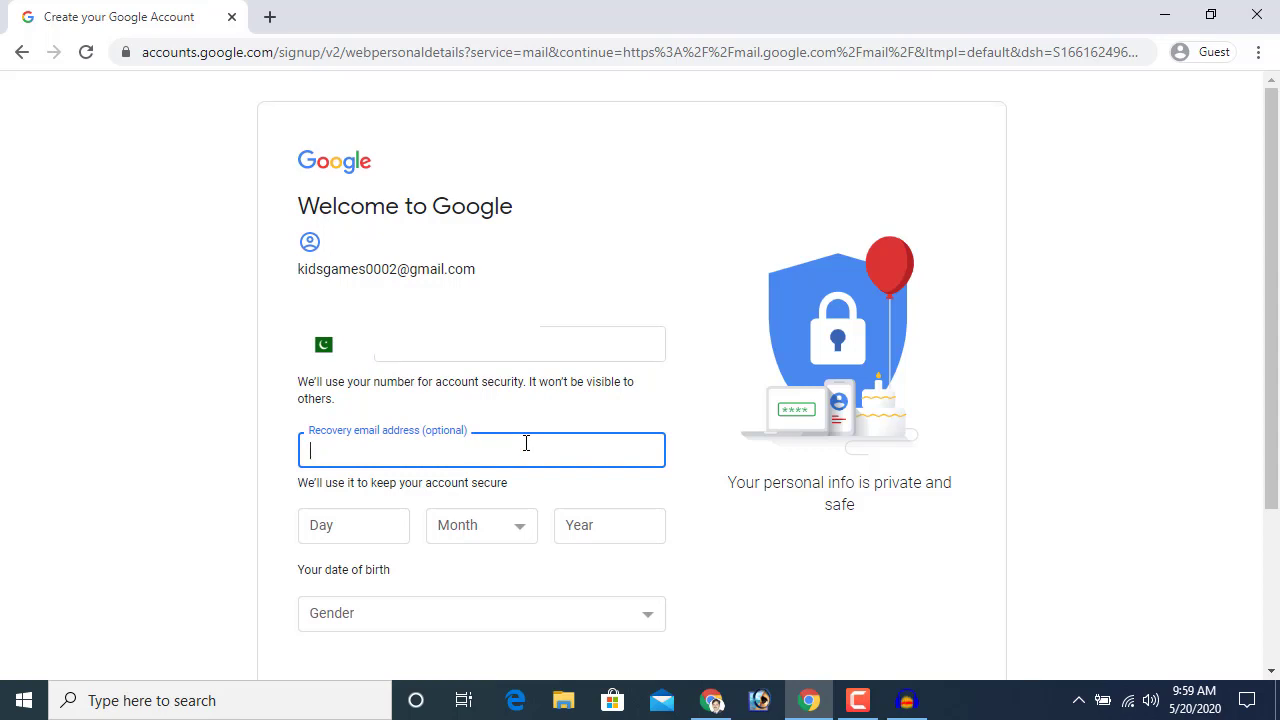
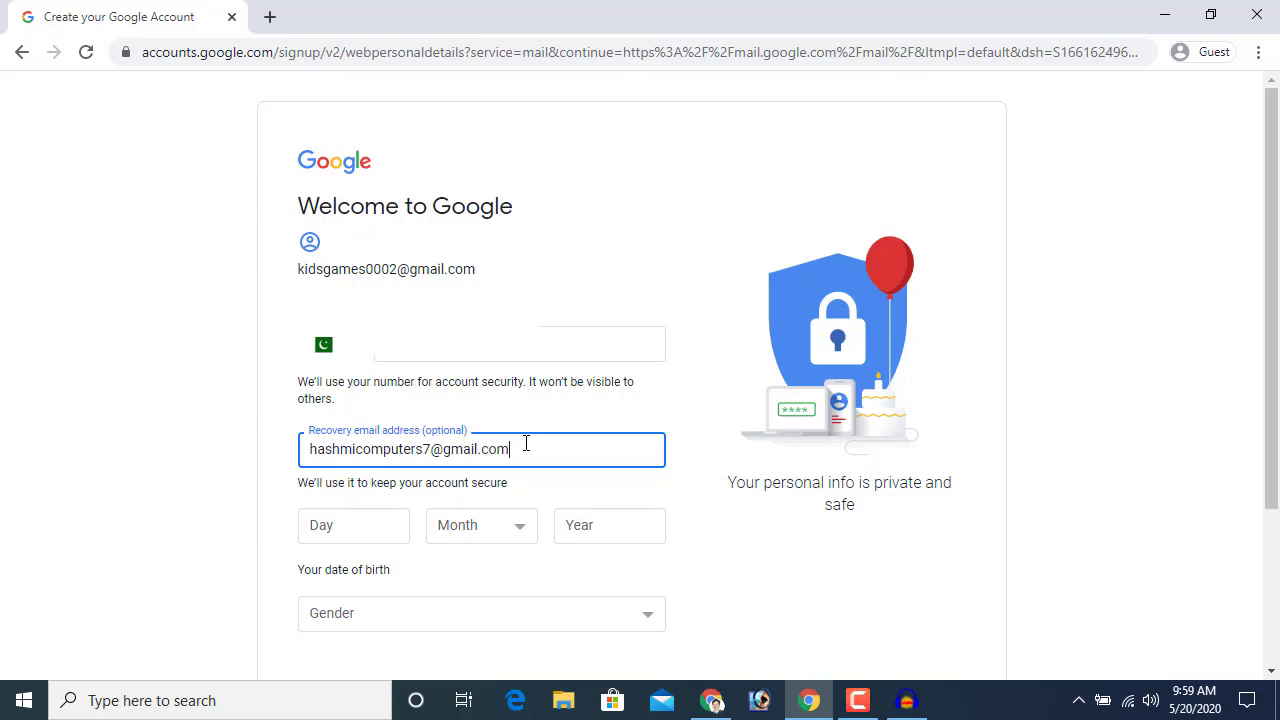
Step: Enter the date of birth as day, month and year
{"action": "left_click", "coordinate": [377, 527]}
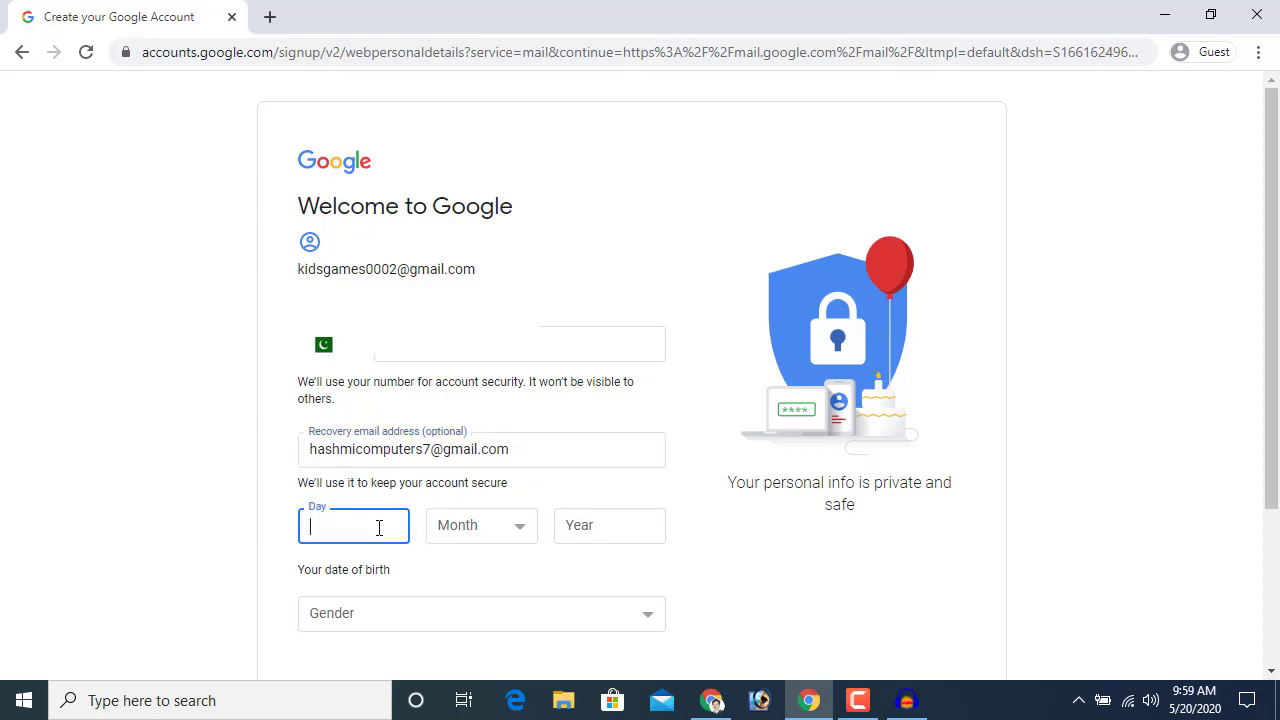
{"action": "type", "text": "29"}
{"action": "key", "text": "Tab"}
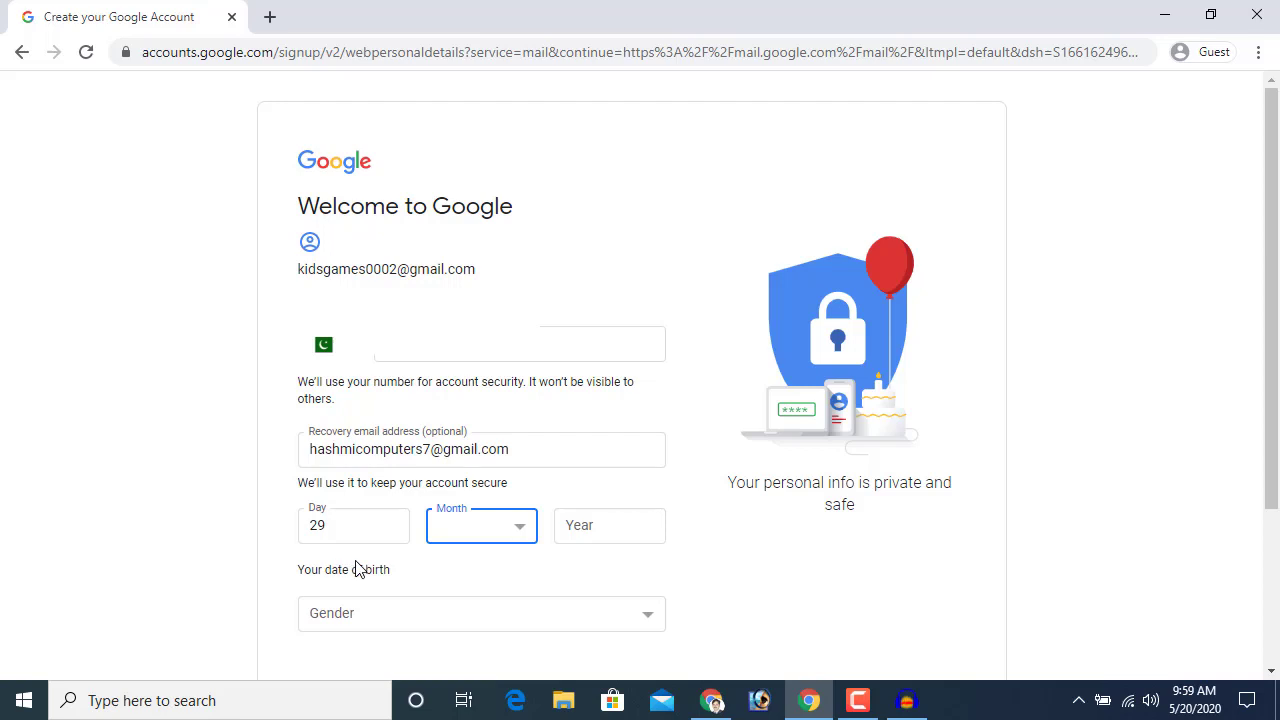
{"action": "left_click", "coordinate": [528, 528]}
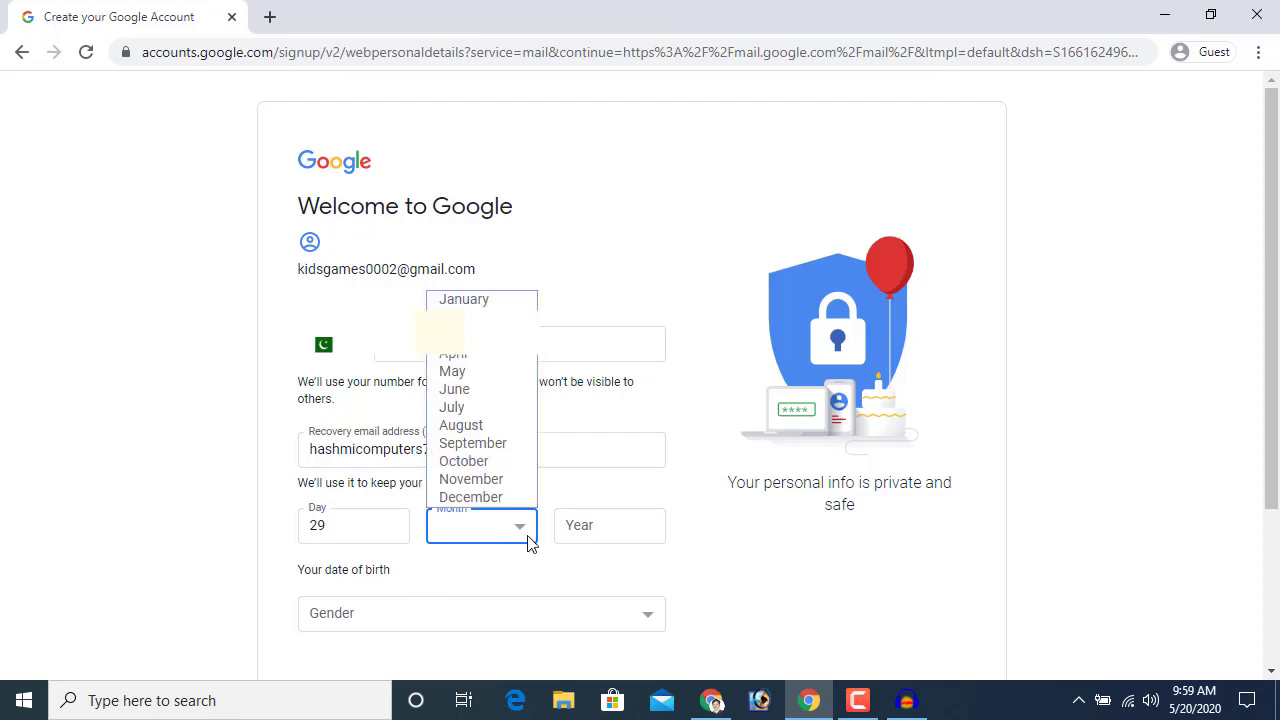
{"action": "left_click", "coordinate": [490, 426]}
{"action": "left_click", "coordinate": [631, 526]}
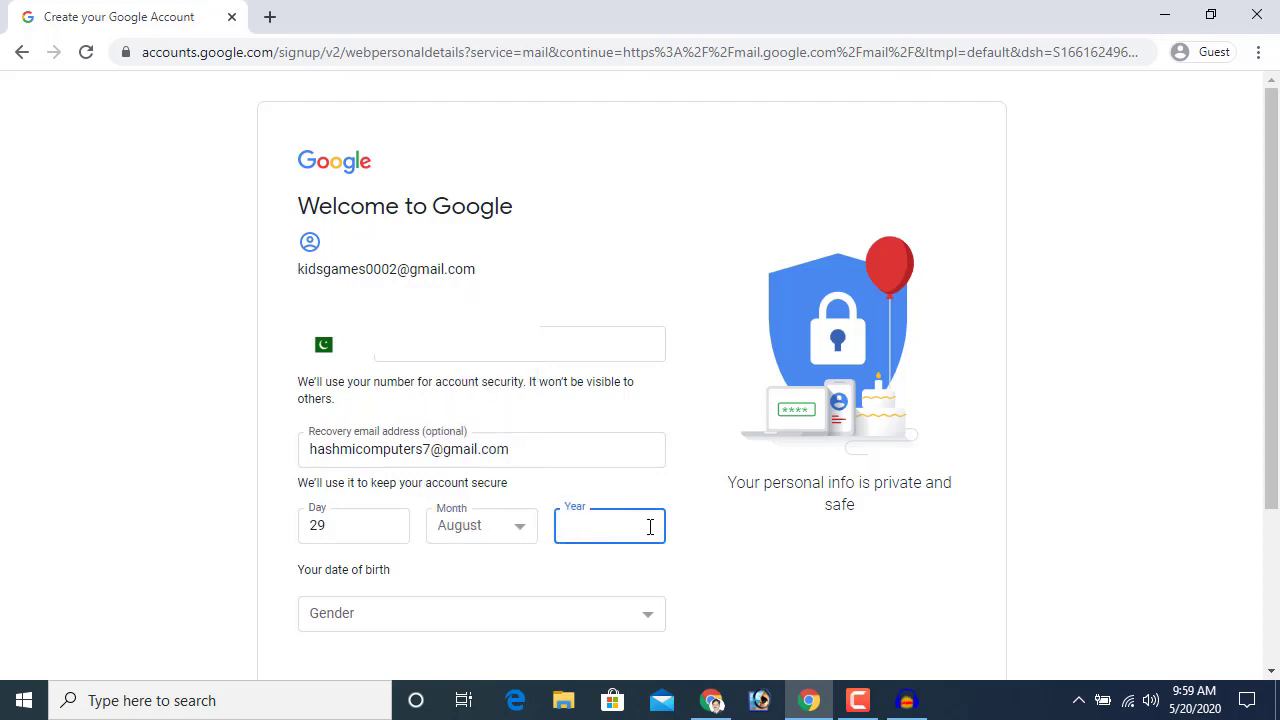
{"action": "type", "text": "1985"}
Step: Set the gender to Male and submit the personal details
{"action": "left_click", "coordinate": [572, 628]}
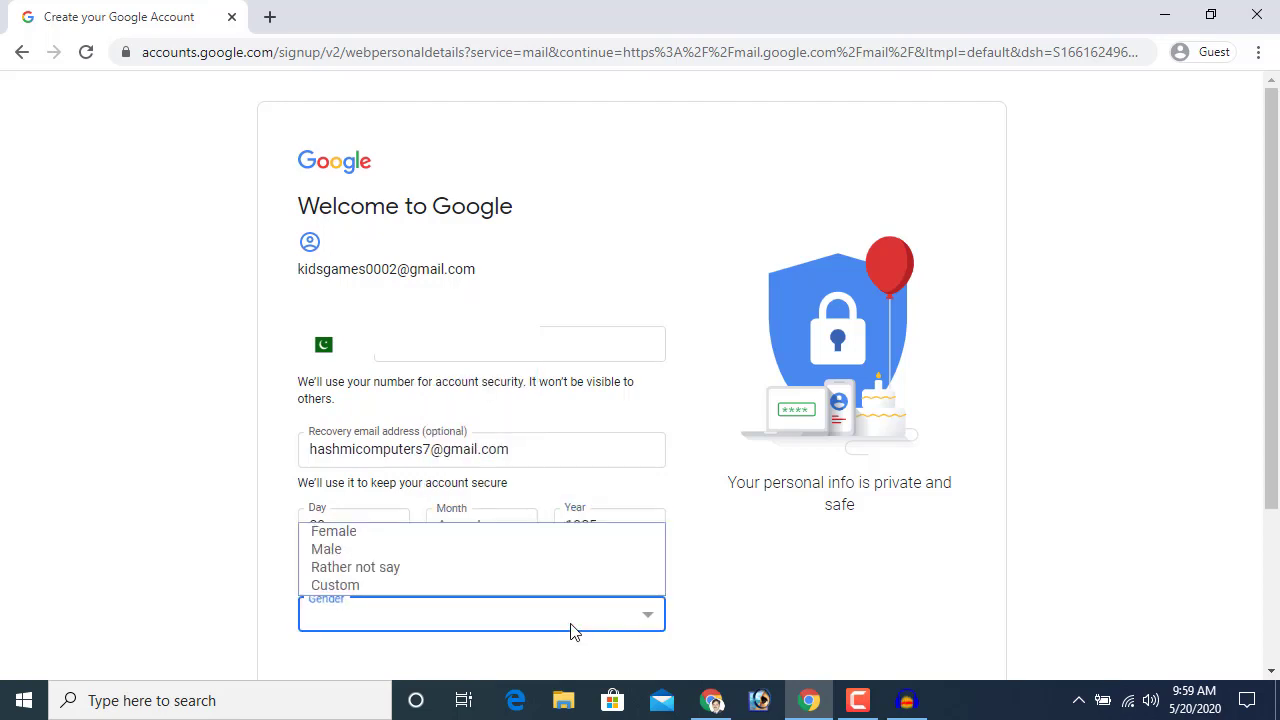
{"action": "left_click", "coordinate": [426, 549]}
{"action": "scroll", "coordinate": [590, 570], "scroll_direction": "down", "scroll_amount": 3}
{"action": "left_click", "coordinate": [595, 568]}
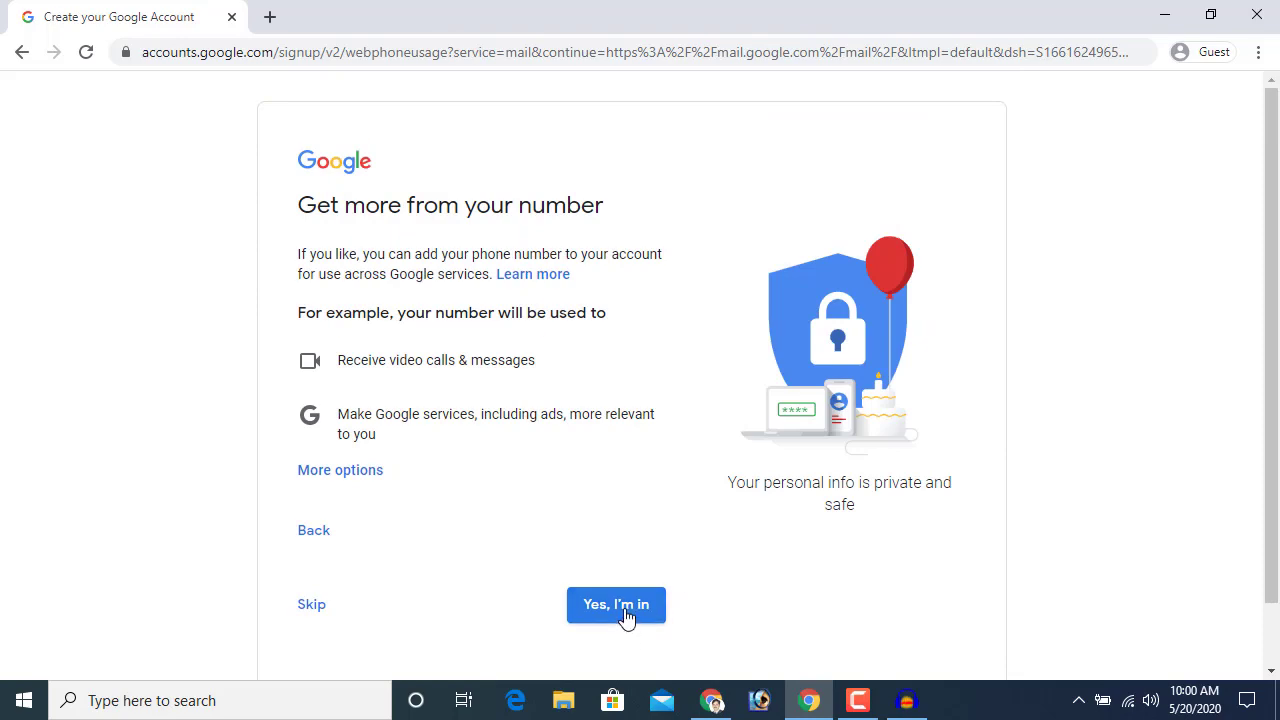
Step: Agree to use the phone number across Google services and accept the terms of service
{"action": "left_click", "coordinate": [616, 605]}
{"action": "scroll", "coordinate": [770, 570], "scroll_direction": "down", "scroll_amount": 4}
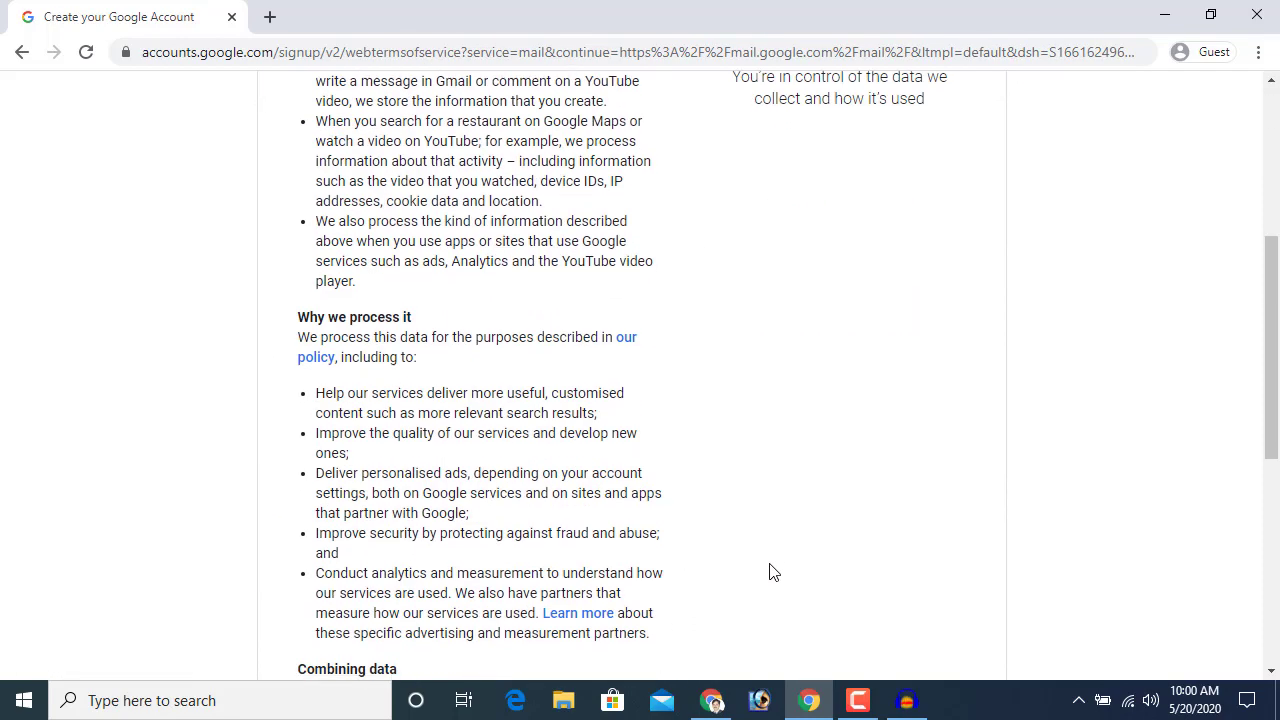
{"action": "scroll", "coordinate": [770, 572], "scroll_direction": "down", "scroll_amount": 5}
{"action": "left_click", "coordinate": [603, 556]}
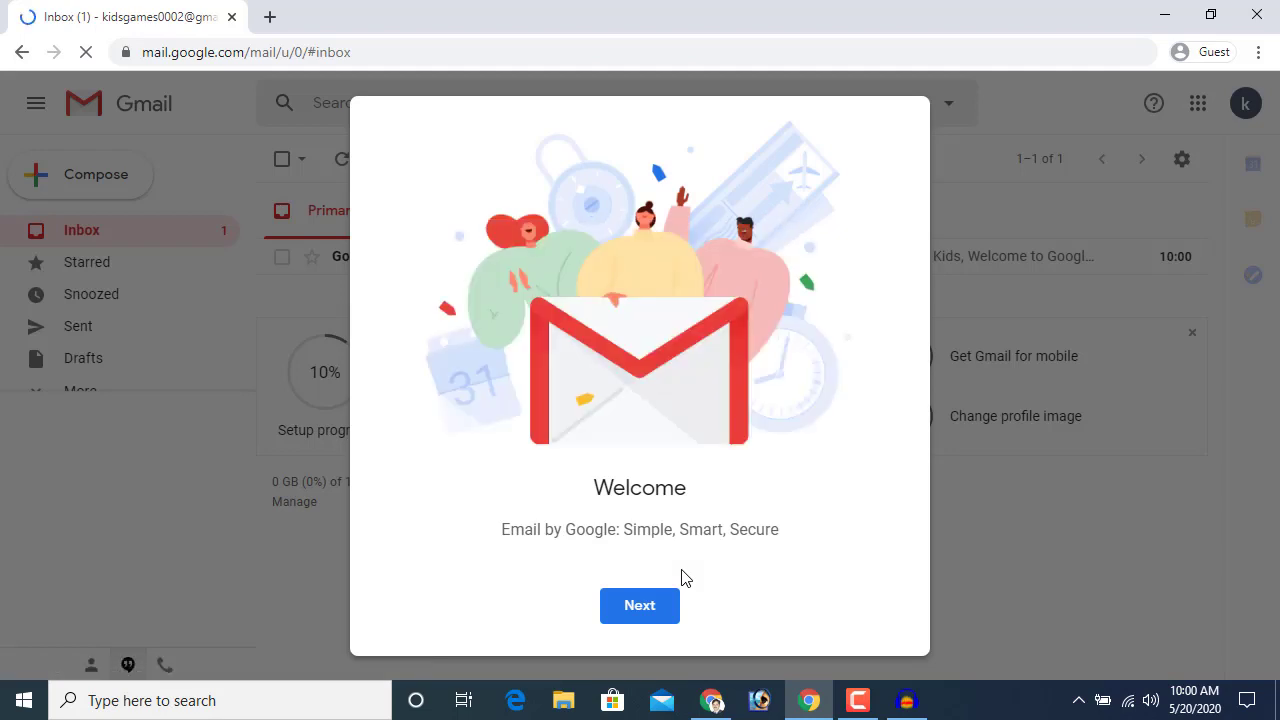
Step: Dismiss the Gmail welcome dialogs
{"action": "left_click", "coordinate": [652, 614]}
{"action": "left_click", "coordinate": [662, 617]}
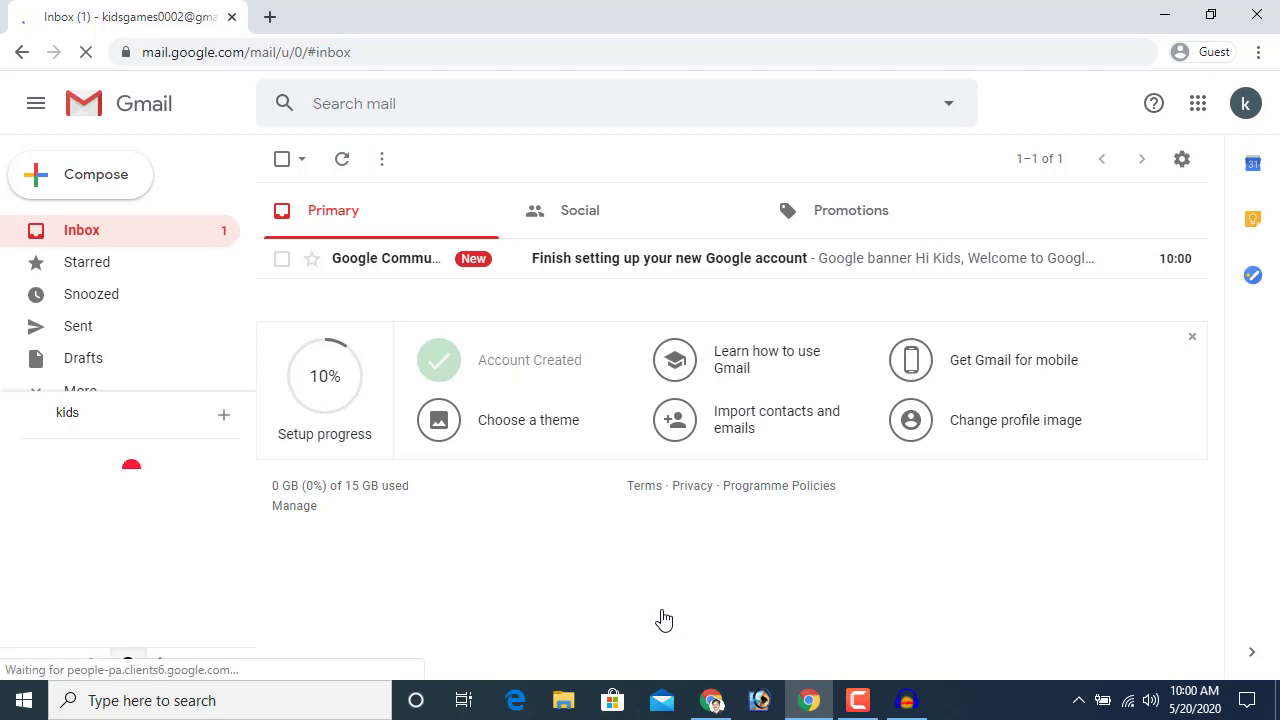
Step: Open a new tab and go to youtube.com
{"action": "left_click", "coordinate": [270, 17]}
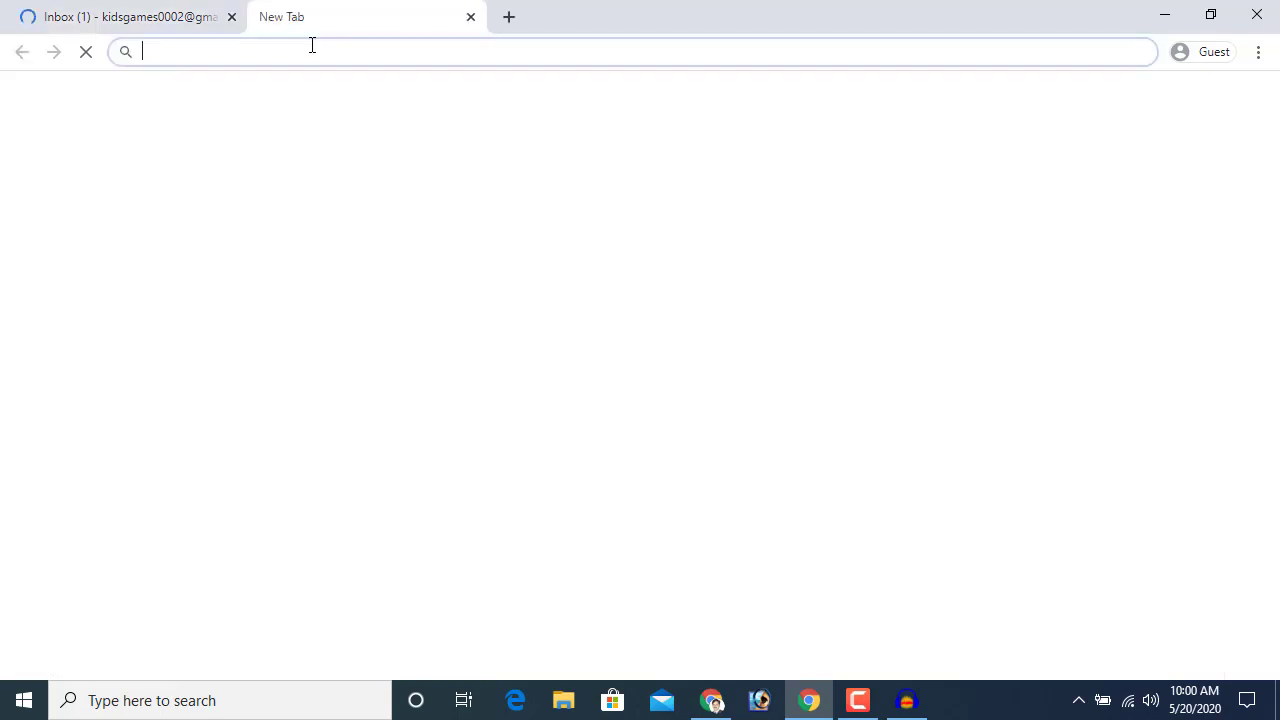
{"action": "type", "text": "yout"}
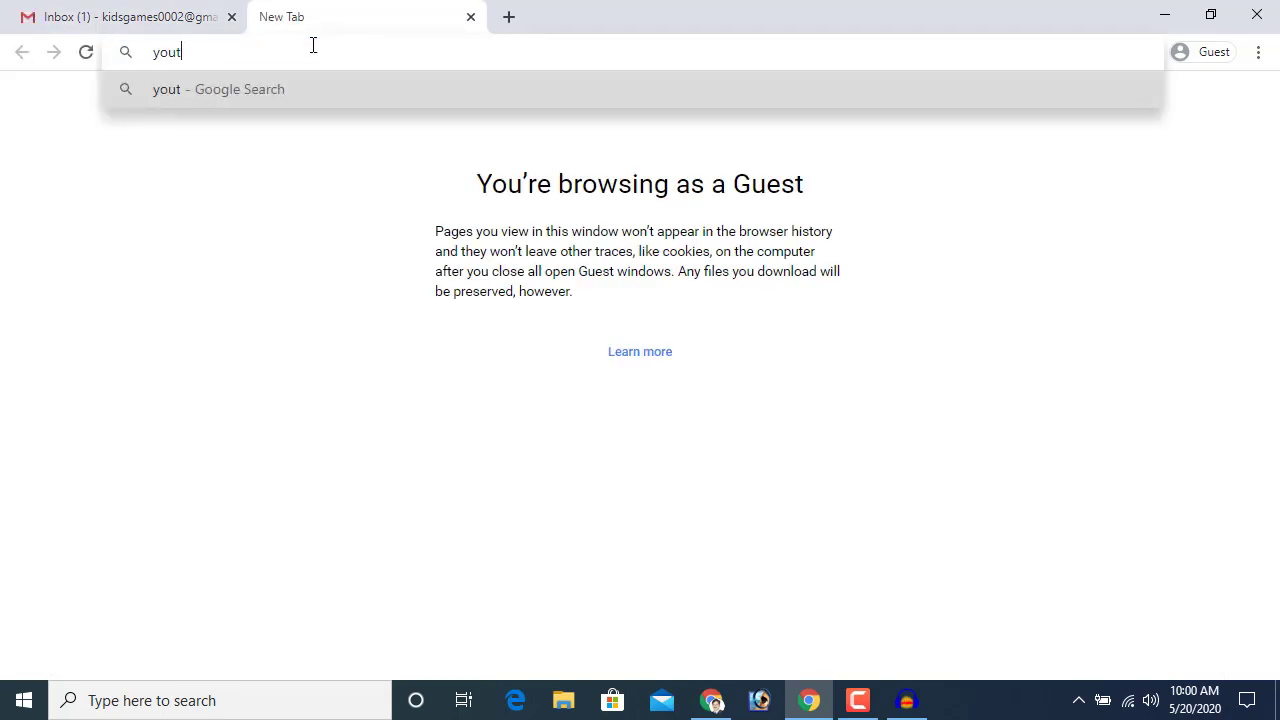
{"action": "type", "text": "un"}
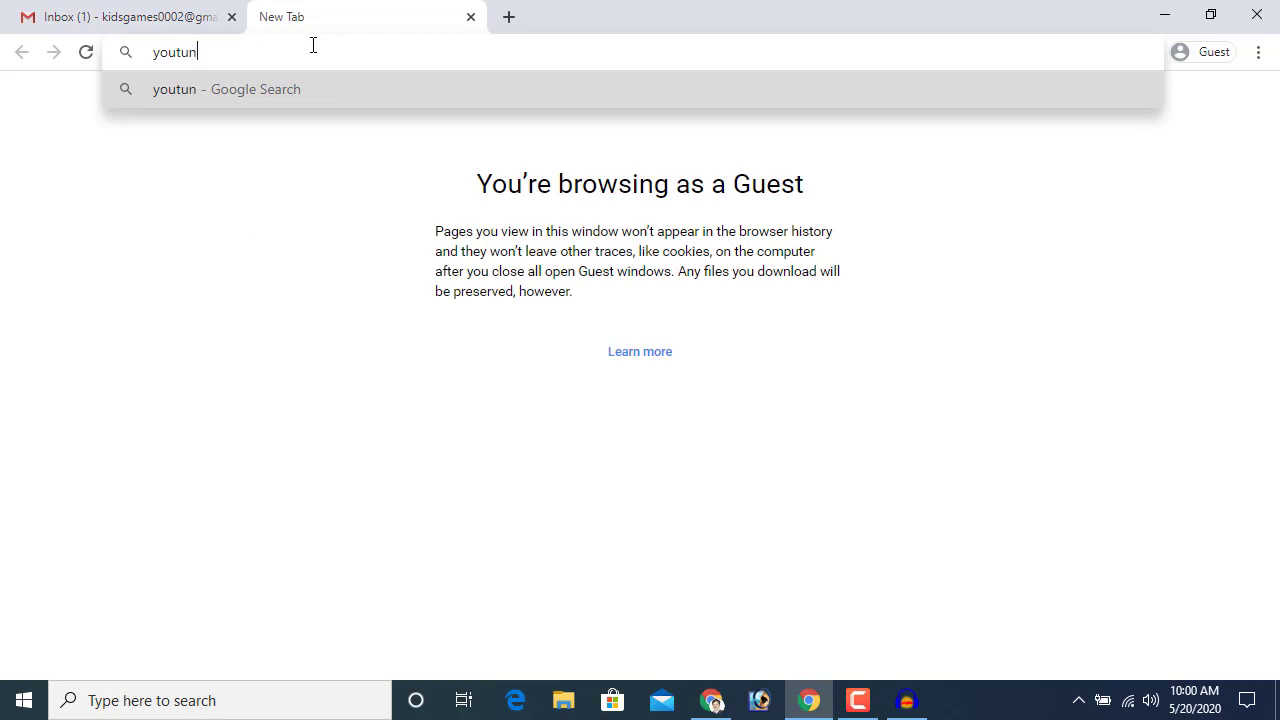
{"action": "key", "text": "BackSpace"}
{"action": "type", "text": "be.com"}
{"action": "key", "text": "Return"}
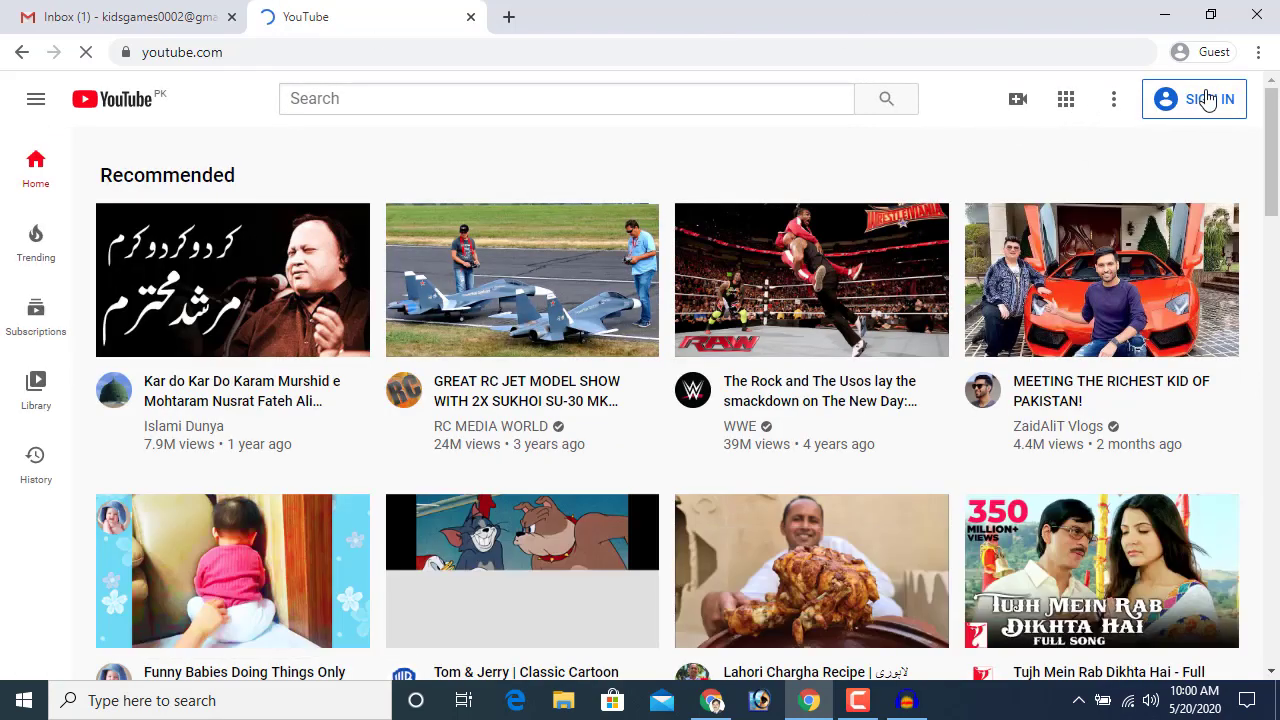
Step: Sign in to YouTube and open the account menu
{"action": "left_click", "coordinate": [1210, 100]}
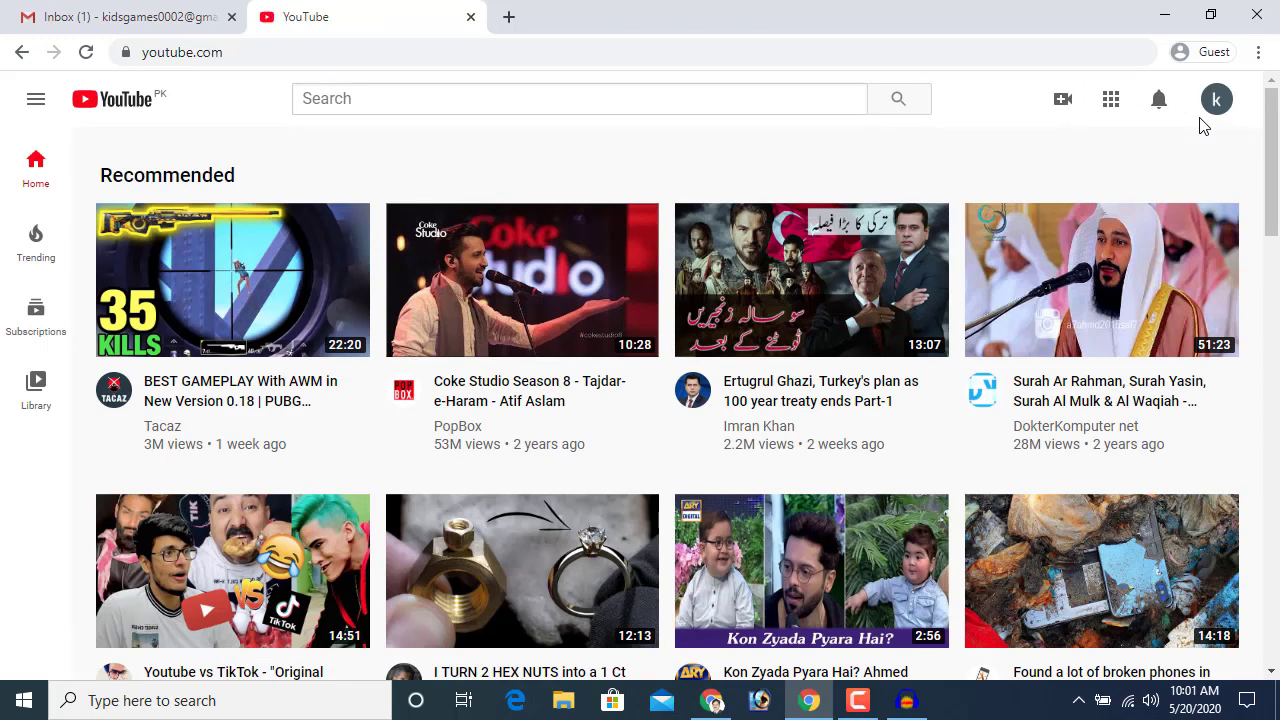
{"action": "left_click", "coordinate": [1215, 102]}
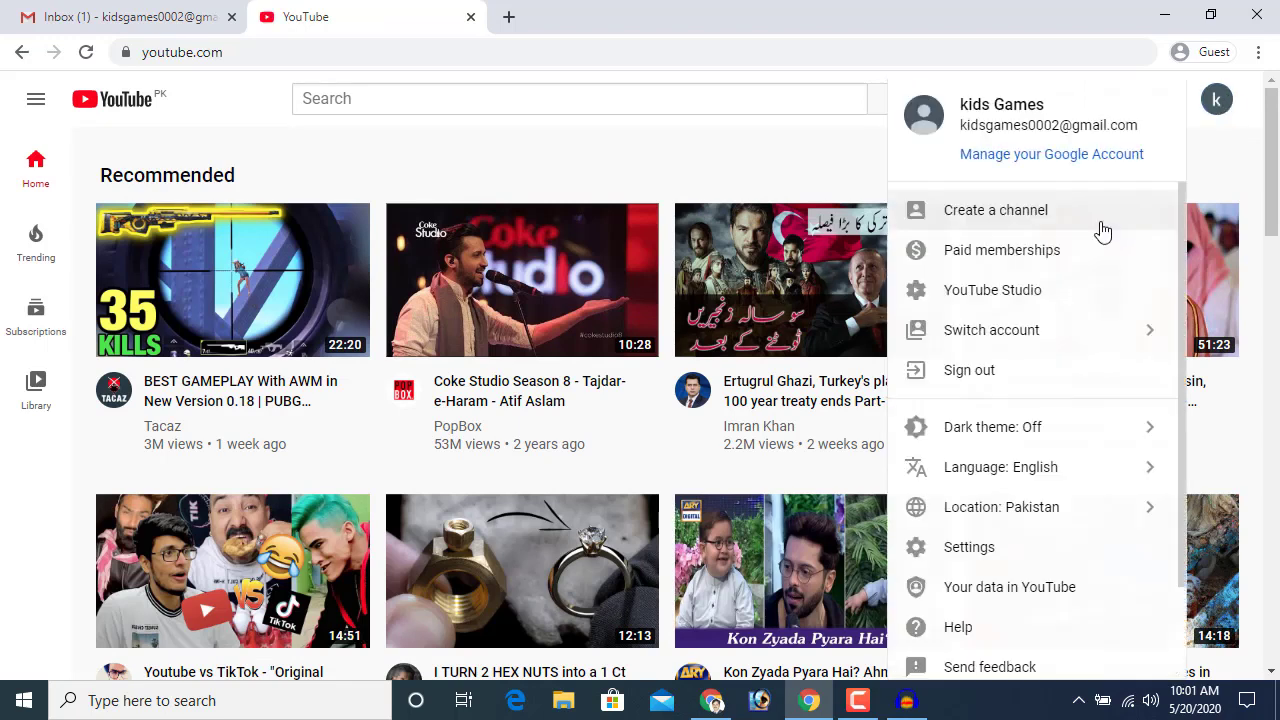
{"action": "left_click", "coordinate": [1216, 102]}
Step: Create a YouTube channel using the account's own name
{"action": "left_click", "coordinate": [1106, 223]}
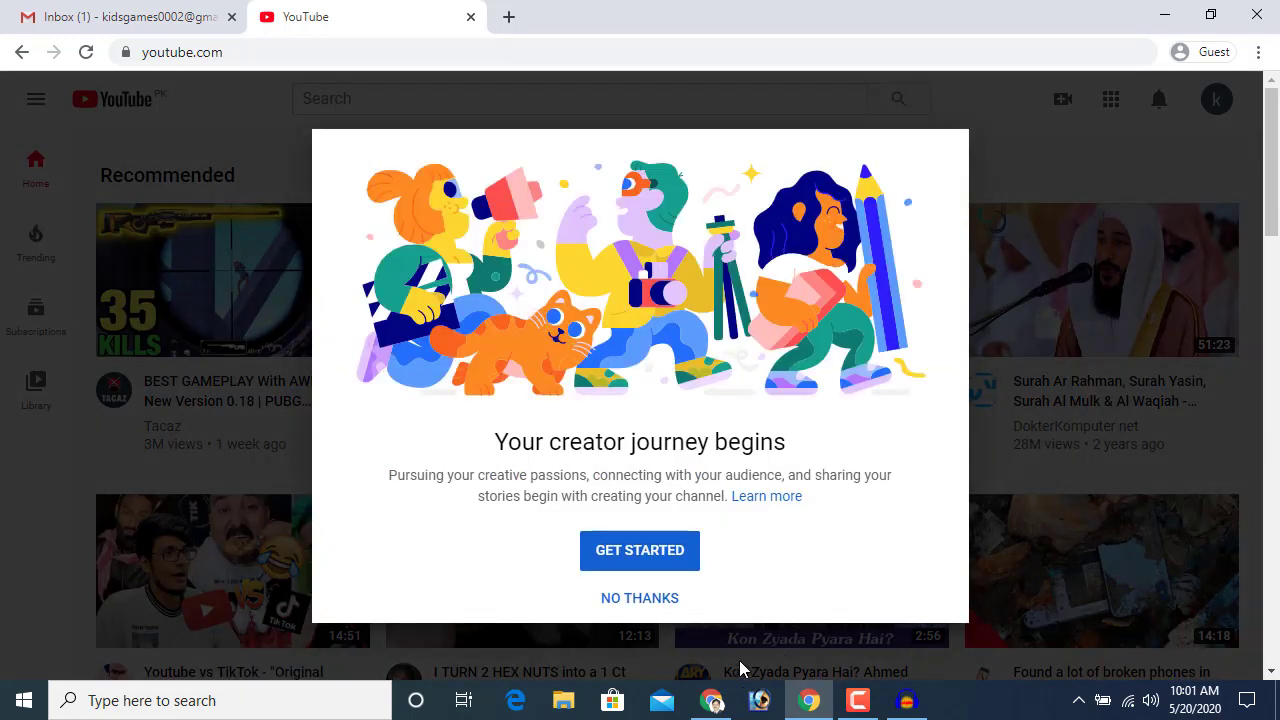
{"action": "left_click", "coordinate": [622, 562]}
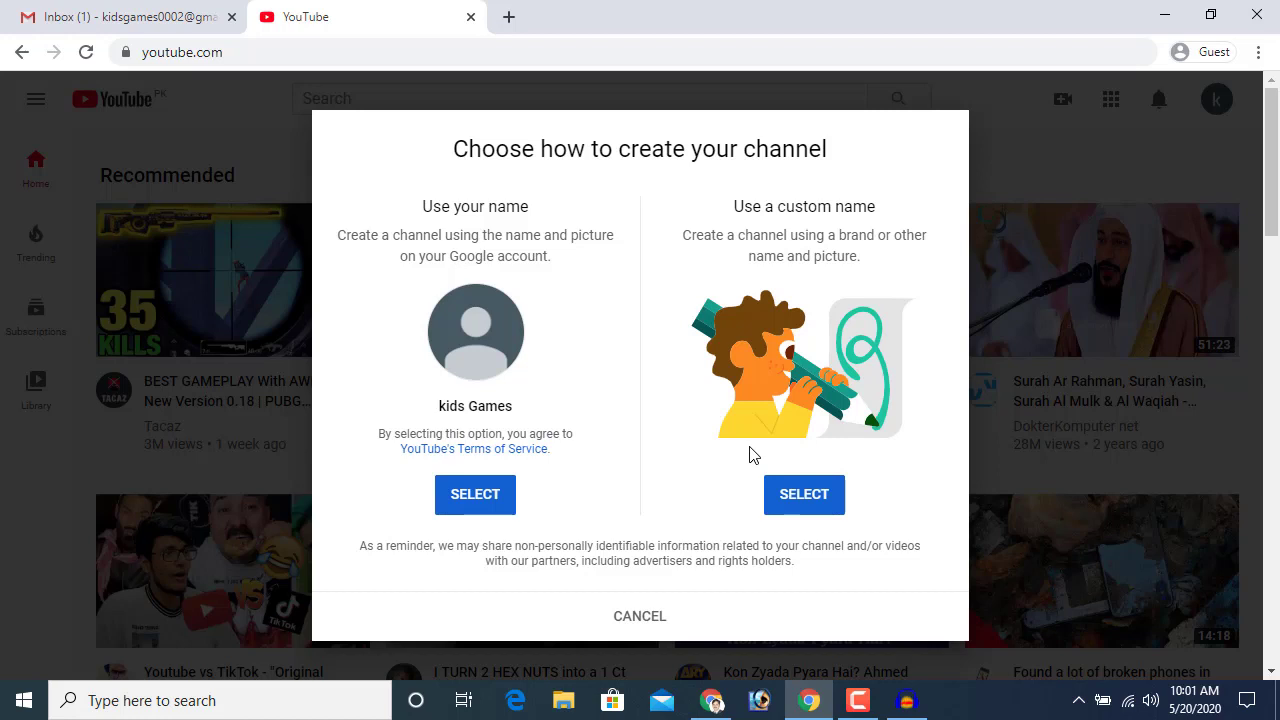
{"action": "left_click", "coordinate": [488, 497]}
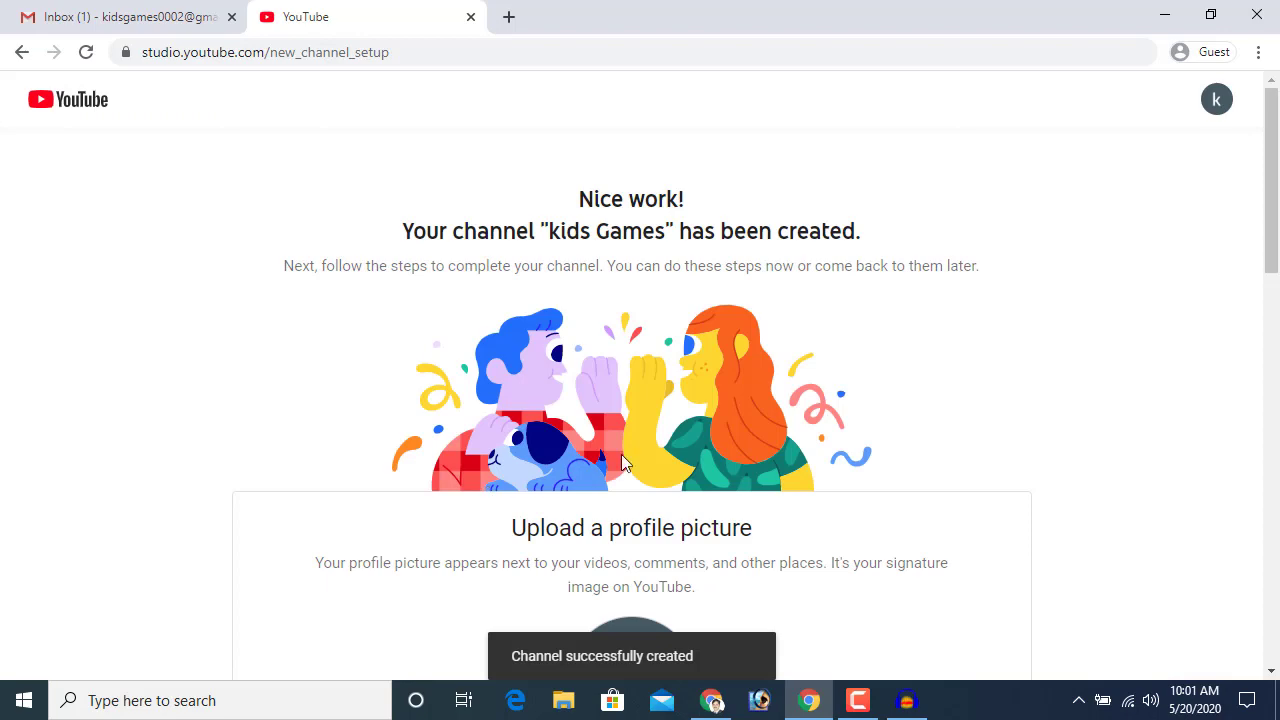
Step: Scroll through the new channel setup page to review its sections
{"action": "scroll", "coordinate": [622, 462], "scroll_direction": "down", "scroll_amount": 6}
{"action": "scroll", "coordinate": [622, 462], "scroll_direction": "up", "scroll_amount": 3}
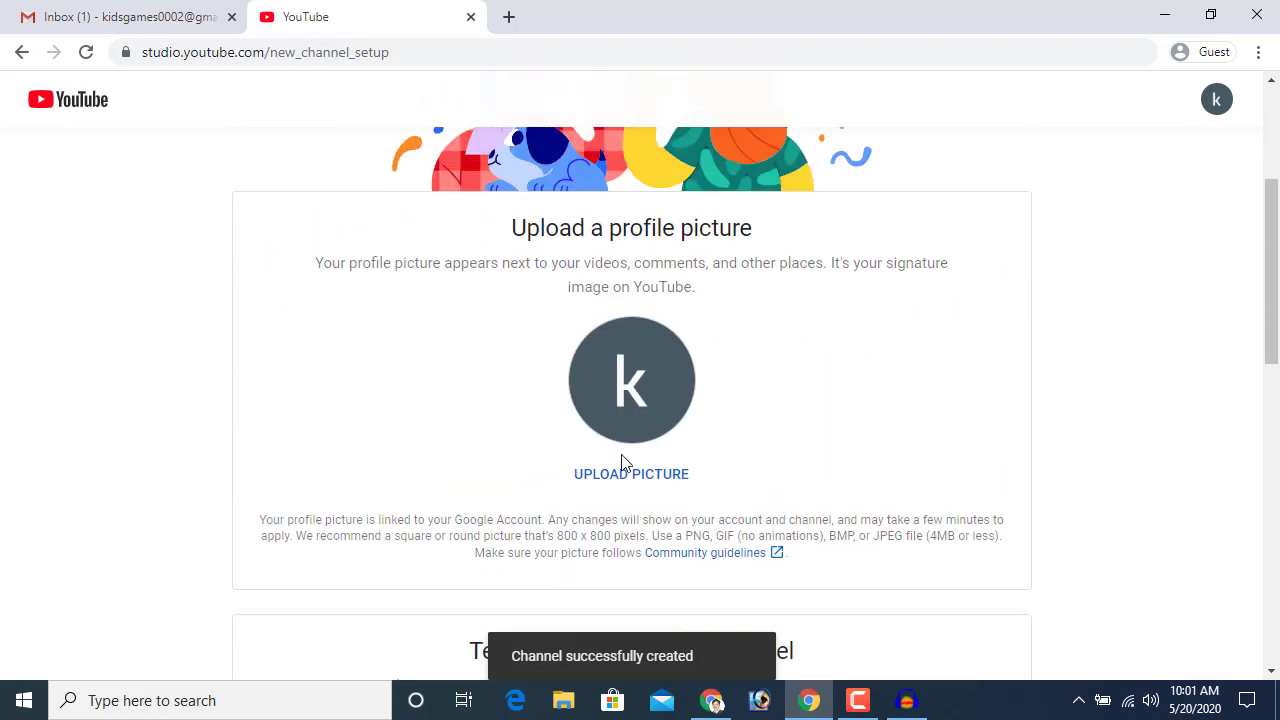
{"action": "scroll", "coordinate": [622, 462], "scroll_direction": "down", "scroll_amount": 9}
{"action": "scroll", "coordinate": [622, 462], "scroll_direction": "up", "scroll_amount": 9}
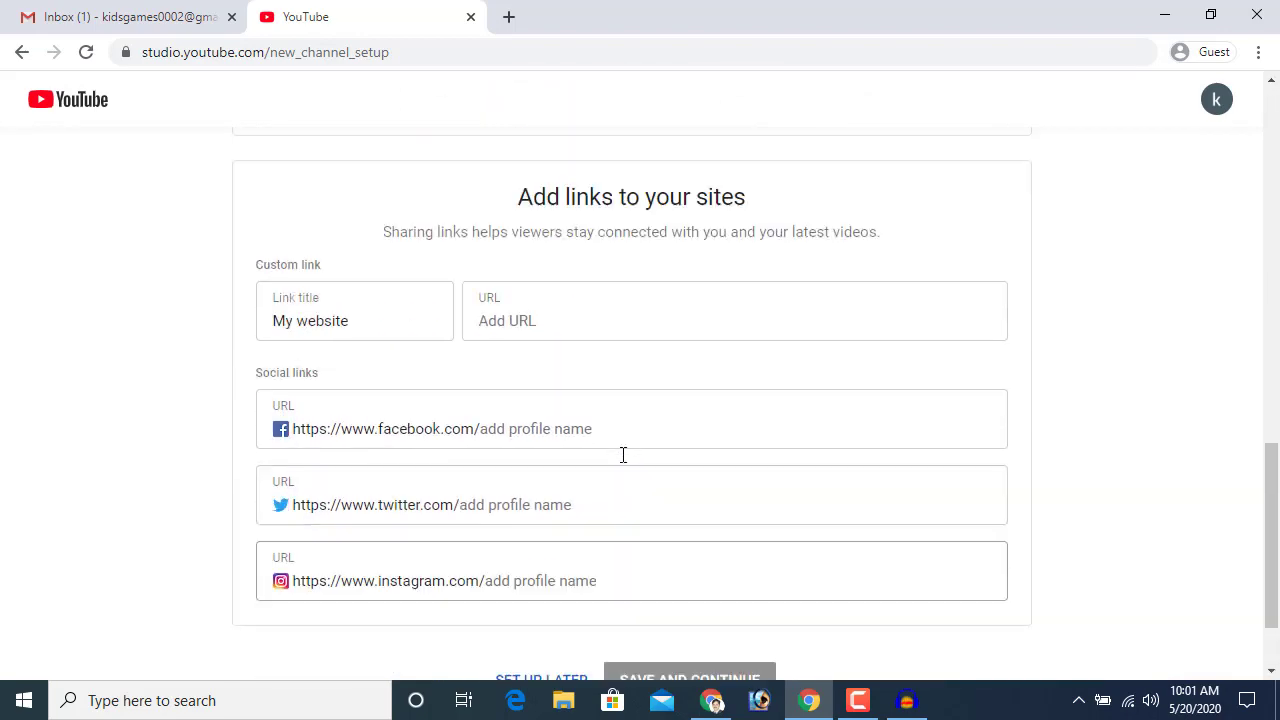
Step: Skip the remaining channel setup for later and dismiss the customize-channel tip
{"action": "scroll", "coordinate": [622, 462], "scroll_direction": "down", "scroll_amount": 2}
{"action": "scroll", "coordinate": [622, 462], "scroll_direction": "down", "scroll_amount": 7}
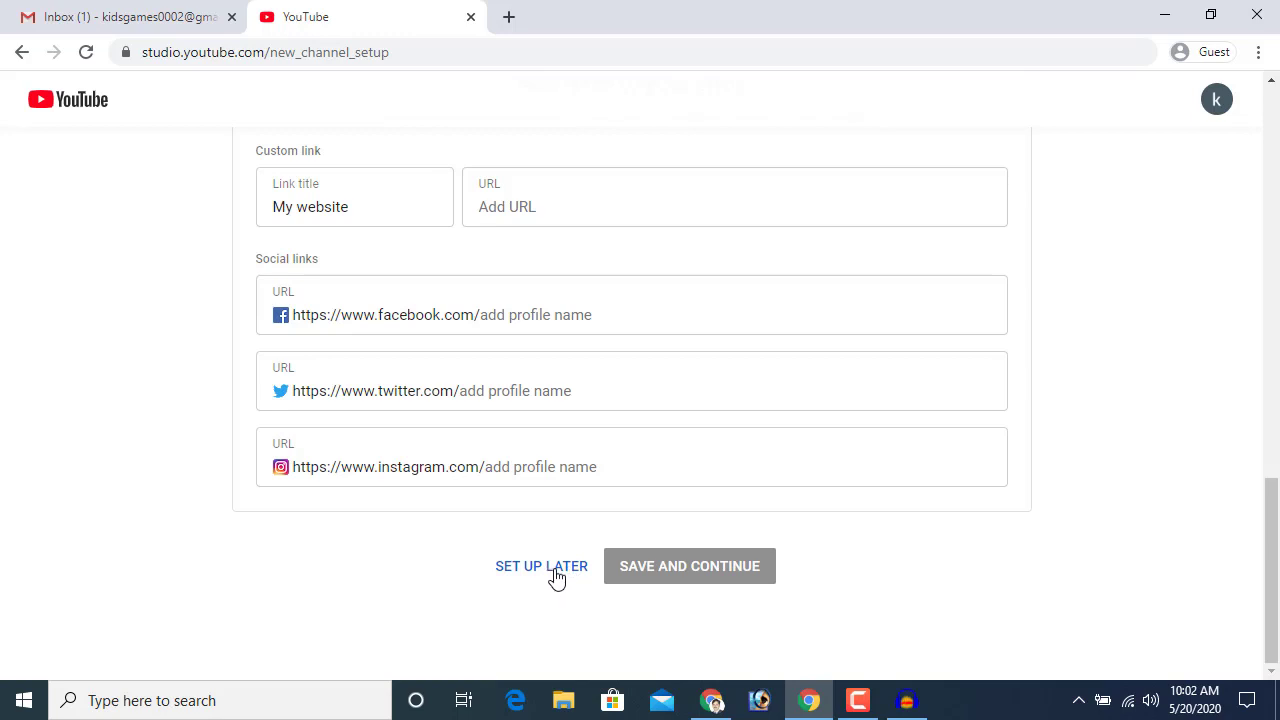
{"action": "left_click", "coordinate": [555, 577]}
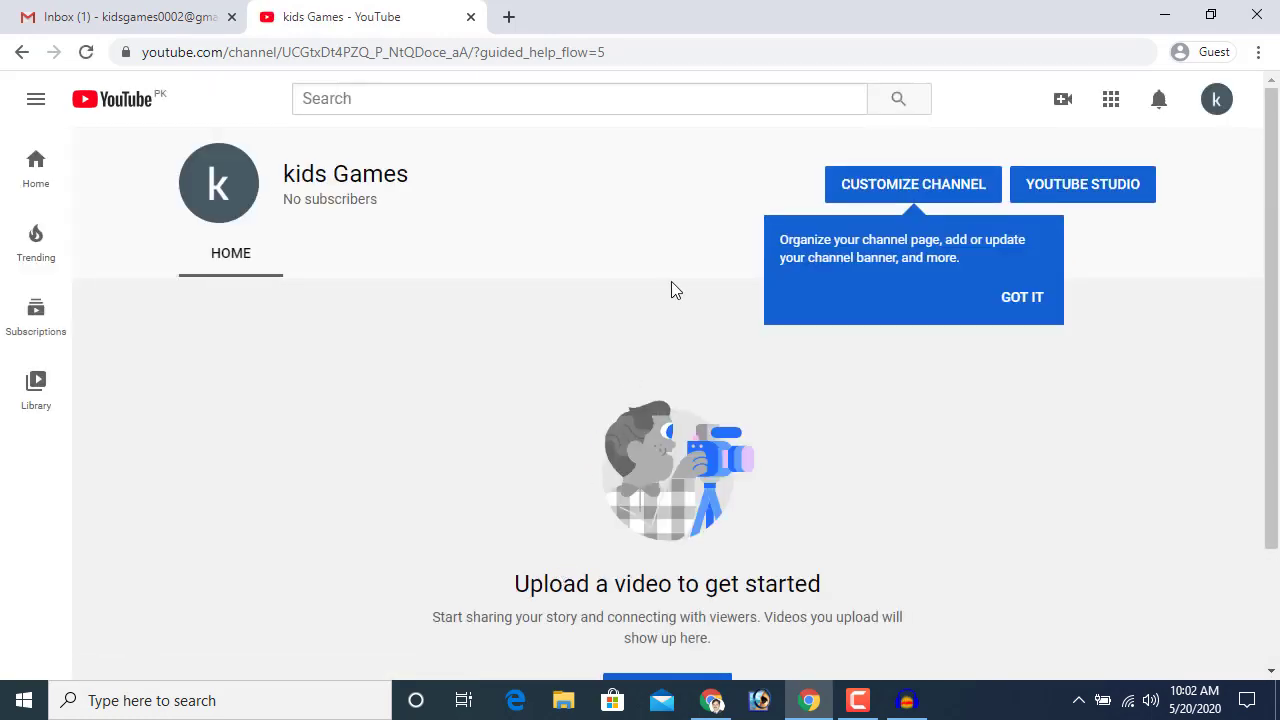
{"action": "left_click", "coordinate": [1013, 299]}
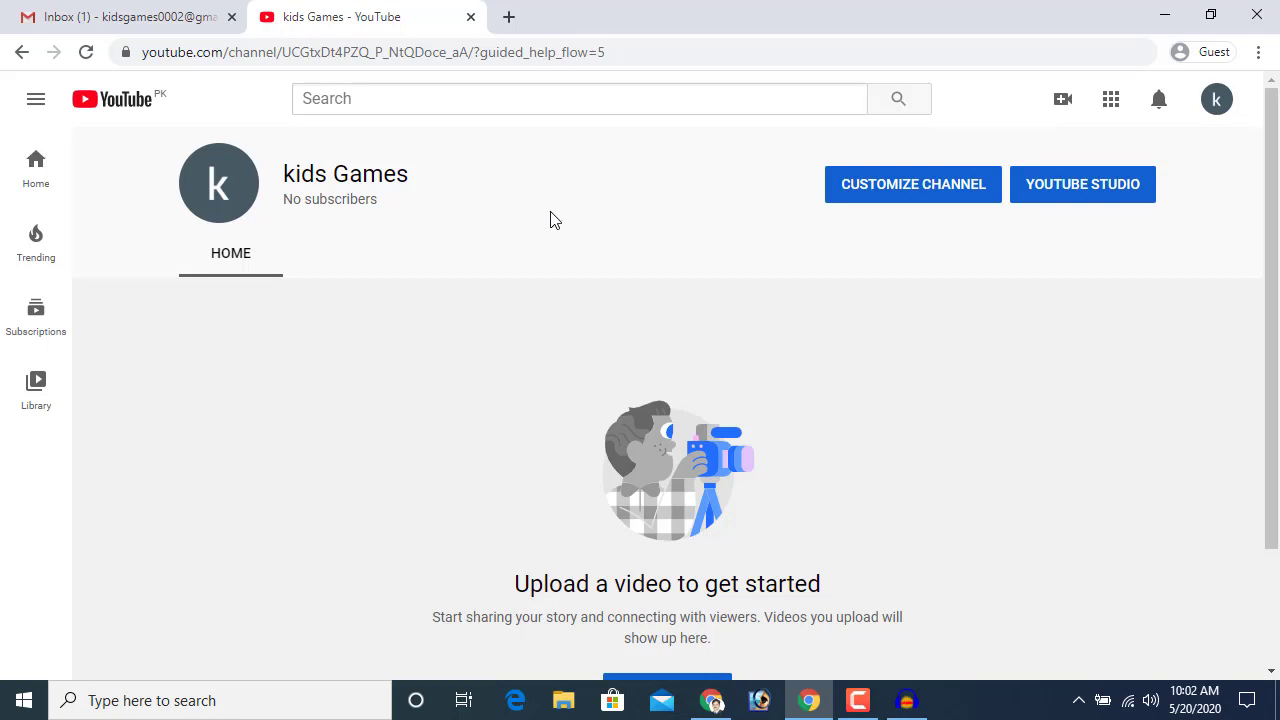
Step: Open the channel's profile picture for editing in the Google account and start adding a new profile picture
{"action": "left_click", "coordinate": [230, 205]}
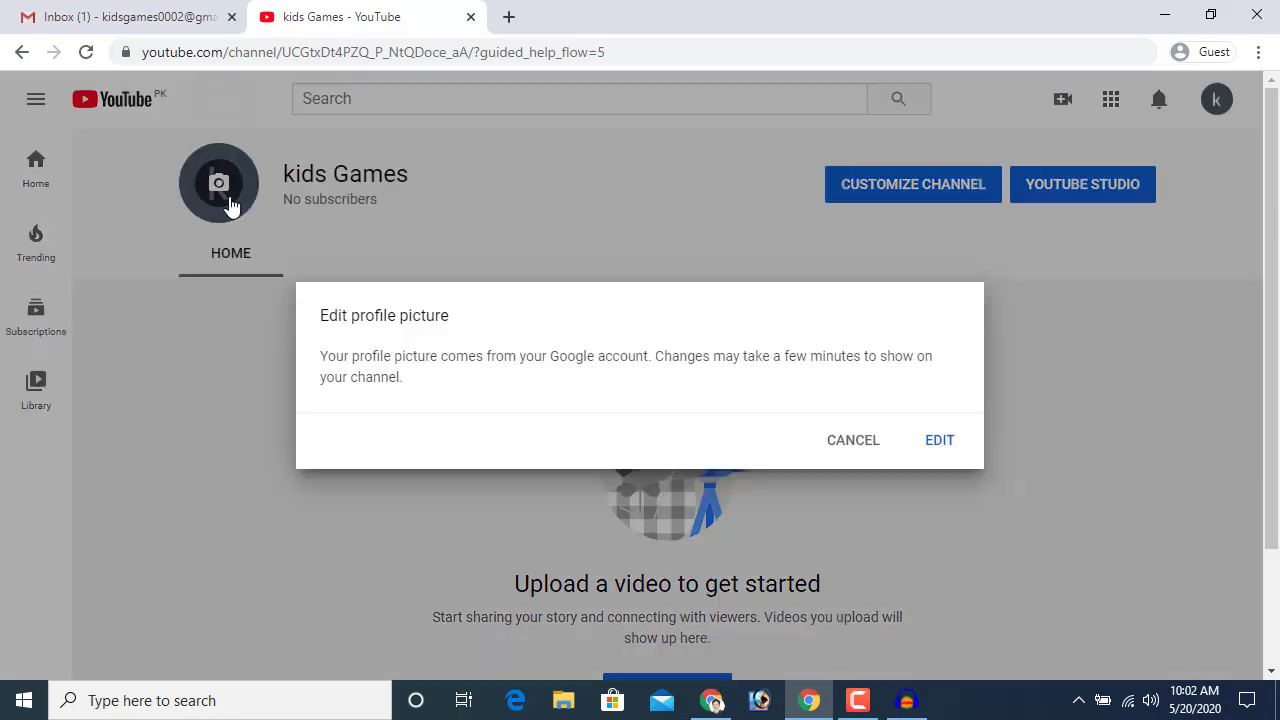
{"action": "left_click", "coordinate": [940, 441]}
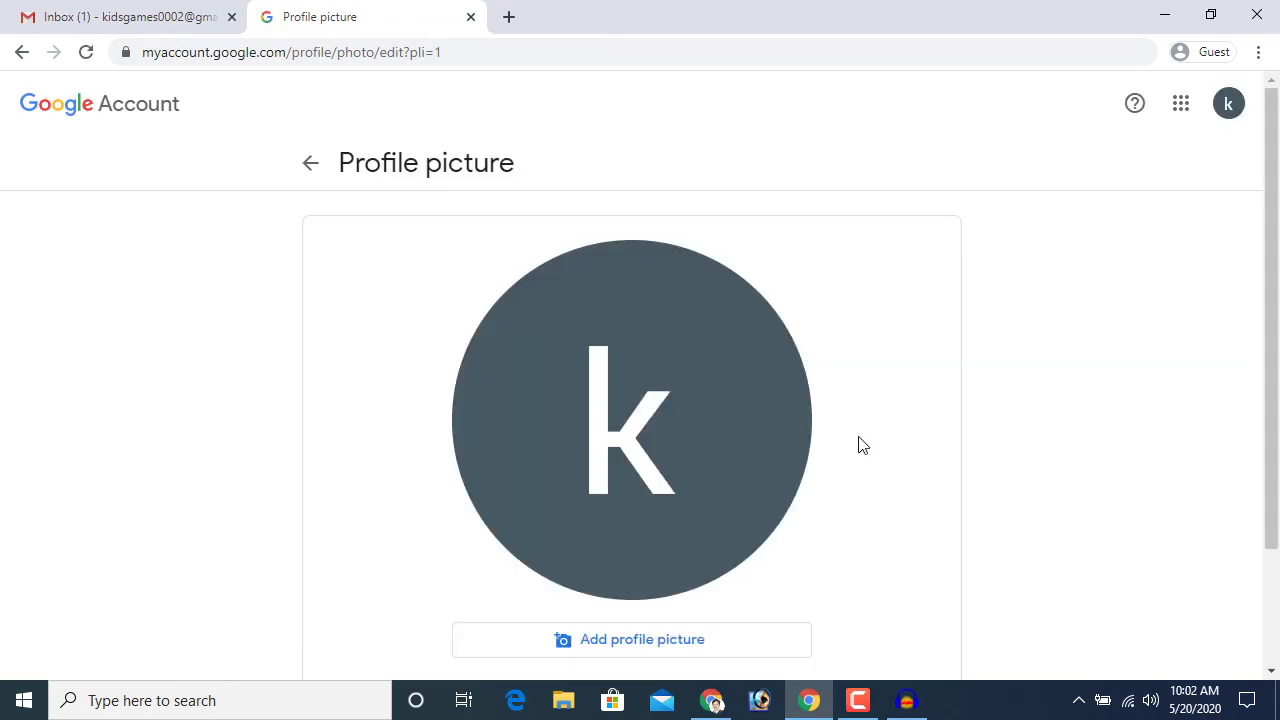
{"action": "scroll", "coordinate": [765, 455], "scroll_direction": "down", "scroll_amount": 2}
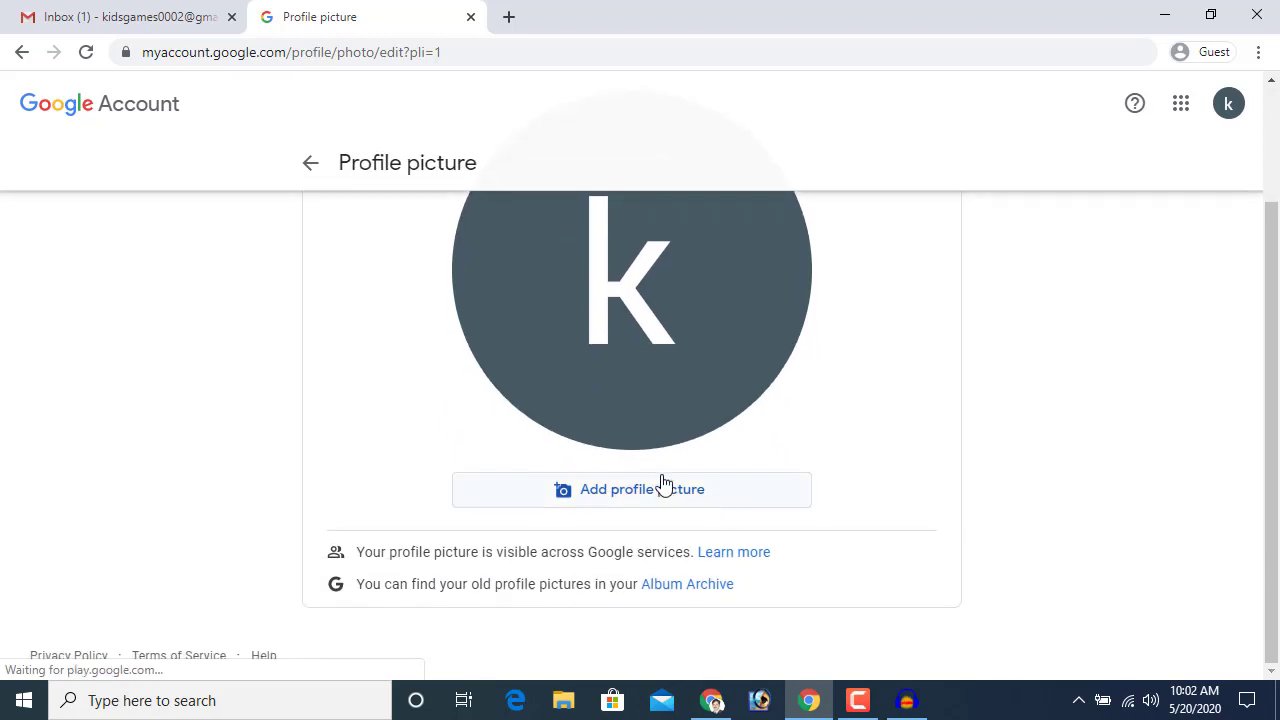
{"action": "left_click", "coordinate": [645, 490]}
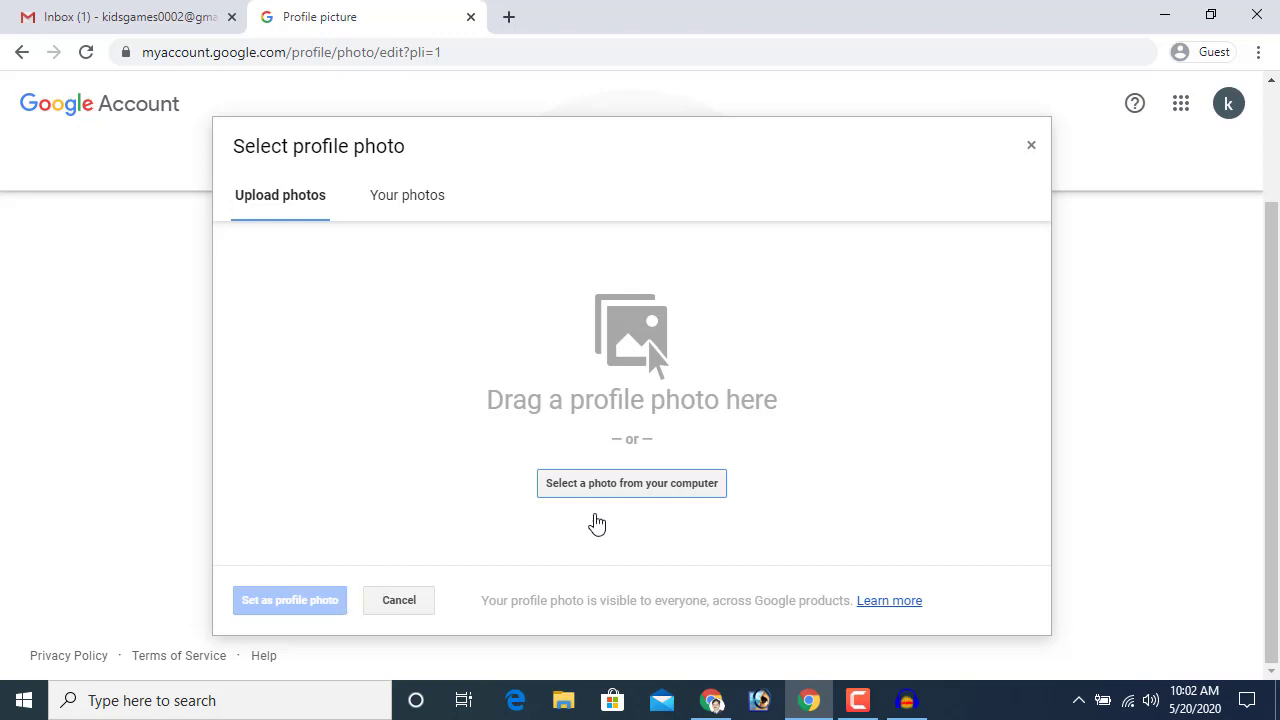
Step: Upload Untitled-1 copy.jpg from the Kids Games folder on New Volume (E:), enlarge the crop square, and set it as profile photo
{"action": "left_click", "coordinate": [598, 487]}
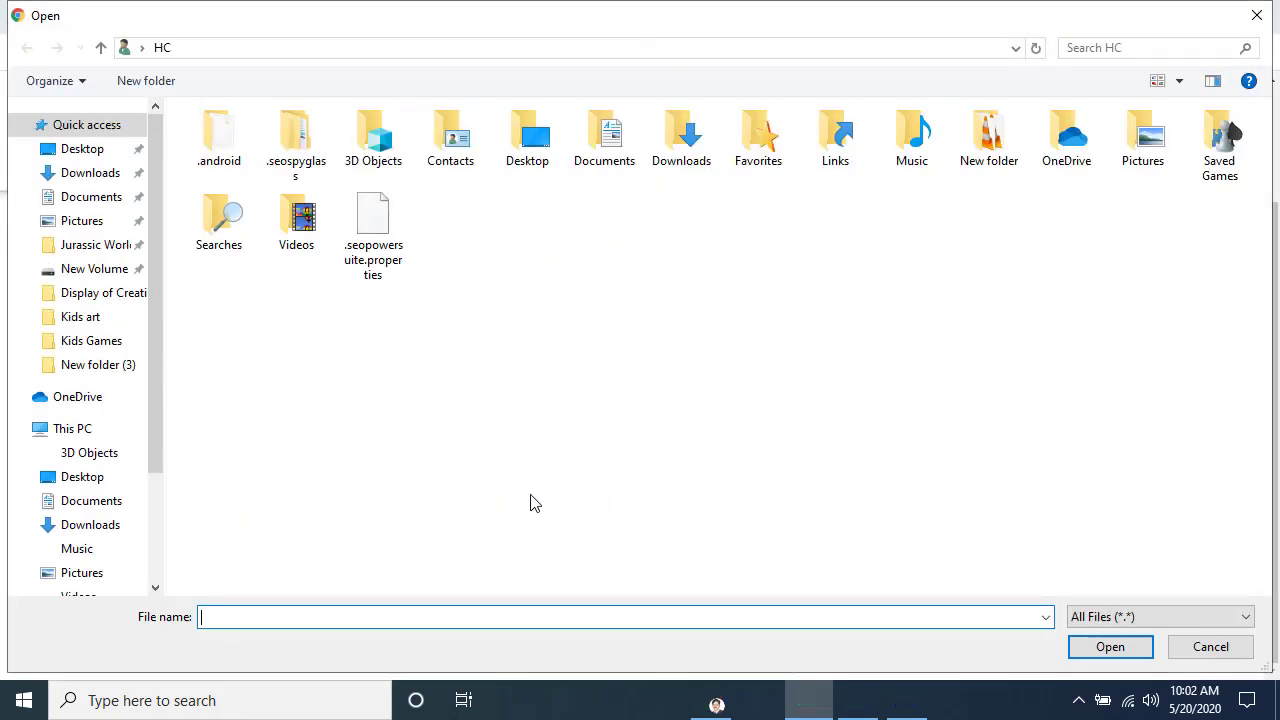
{"action": "scroll", "coordinate": [151, 437], "scroll_direction": "down", "scroll_amount": 3}
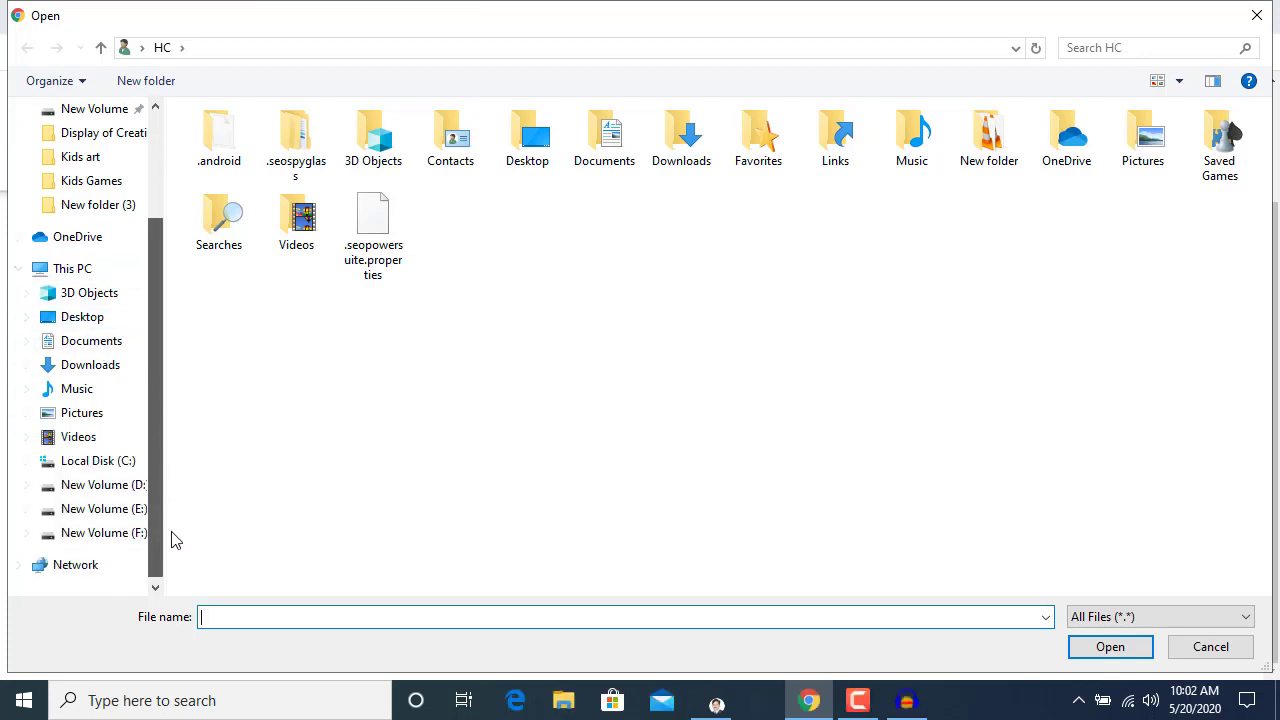
{"action": "left_click", "coordinate": [118, 511]}
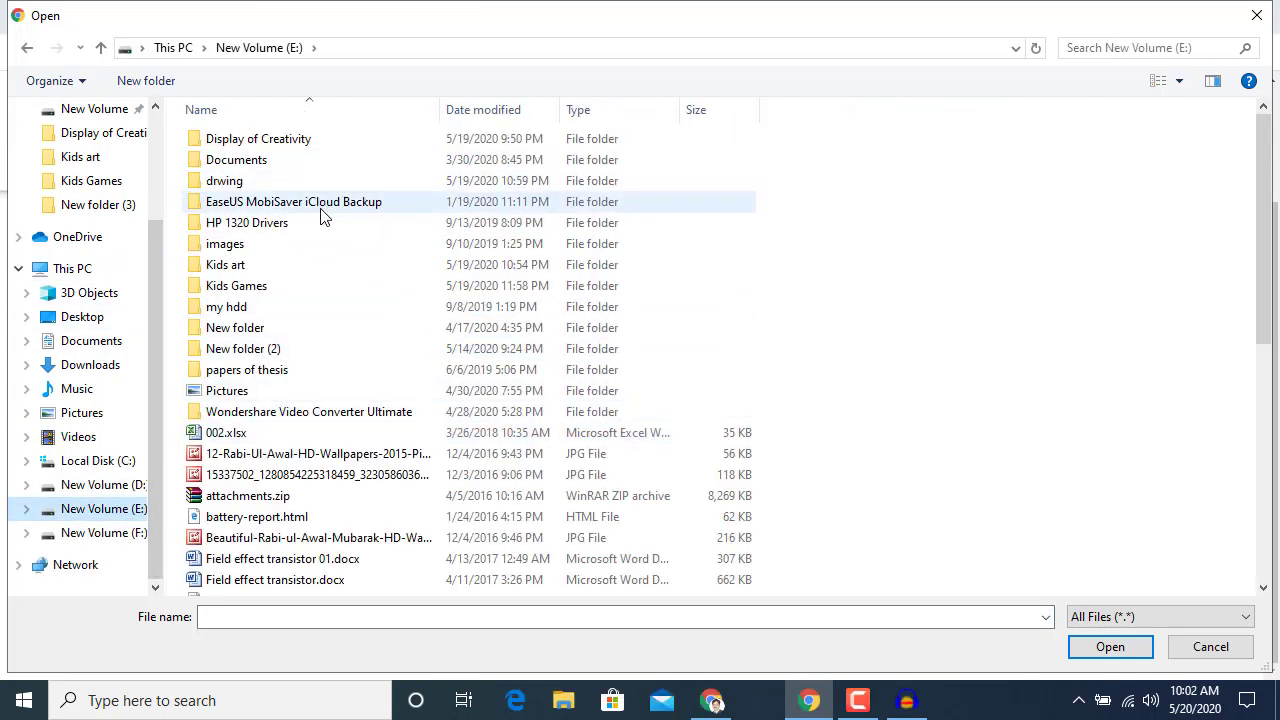
{"action": "double_click", "coordinate": [311, 287]}
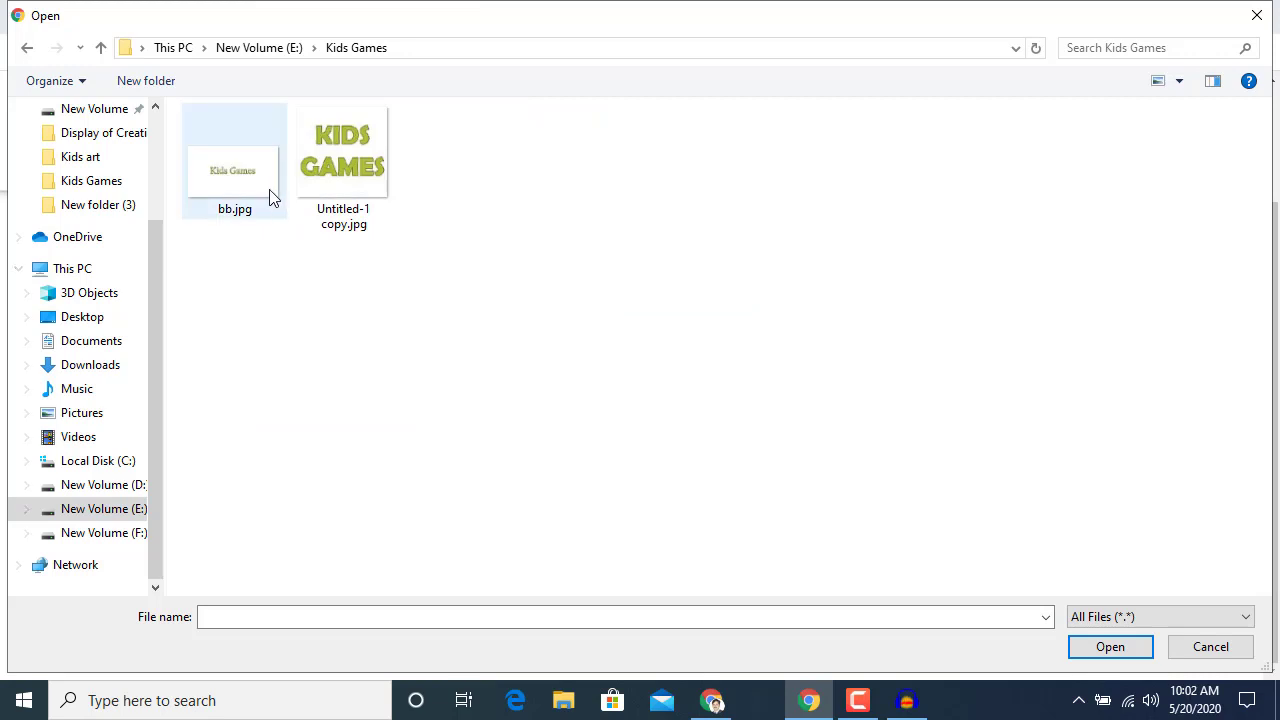
{"action": "double_click", "coordinate": [320, 198]}
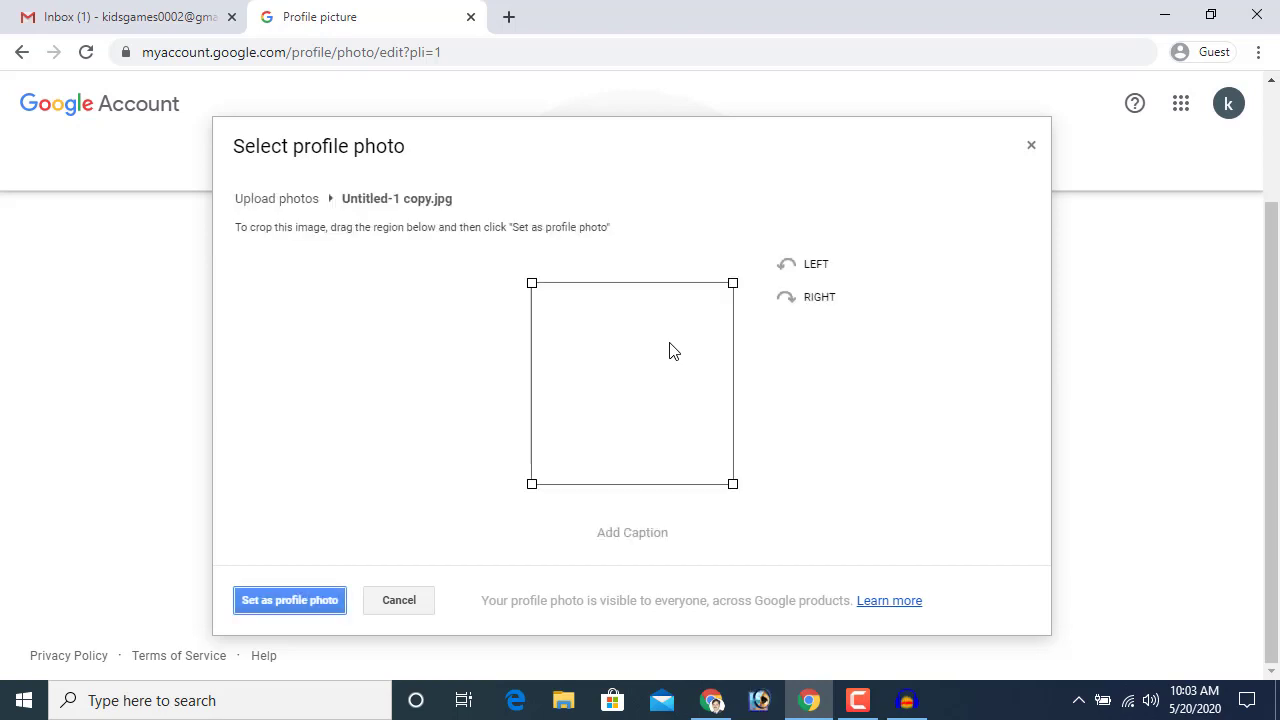
{"action": "left_click_drag", "start_coordinate": [732, 483], "coordinate": [770, 507]}
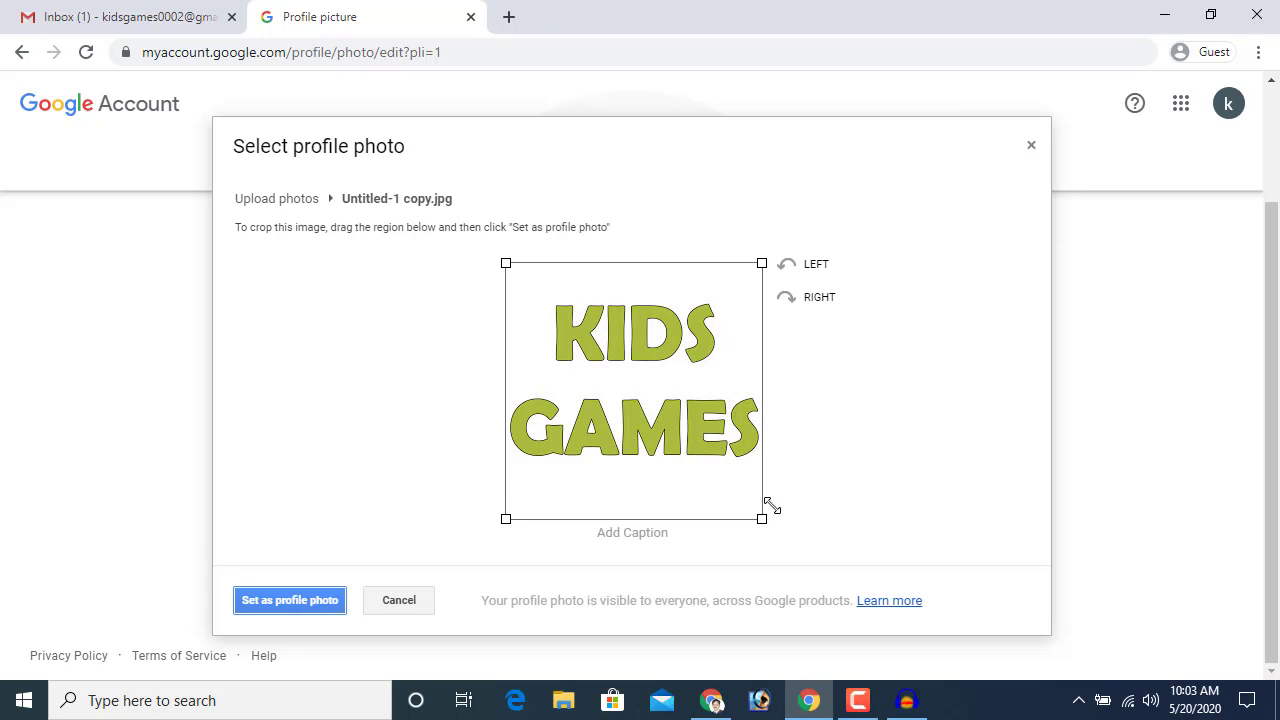
{"action": "left_click", "coordinate": [305, 609]}
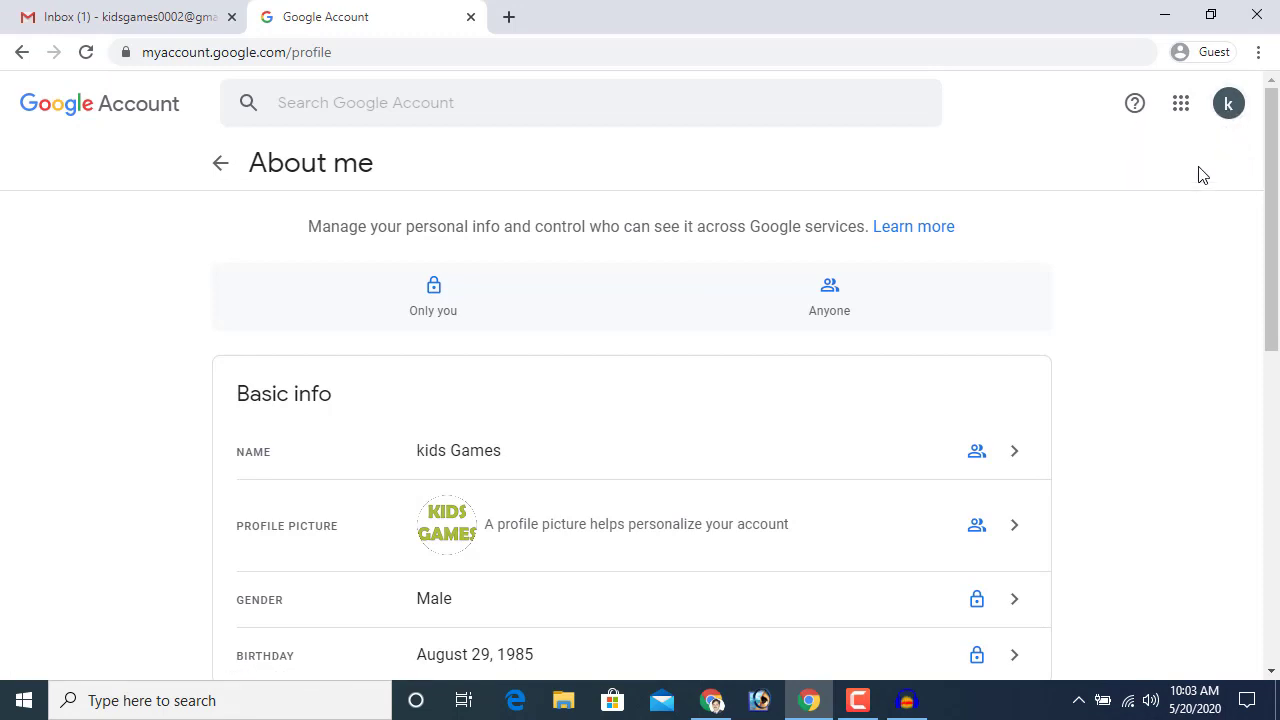
Step: Go to youtube.com in the current tab
{"action": "left_click", "coordinate": [765, 59]}
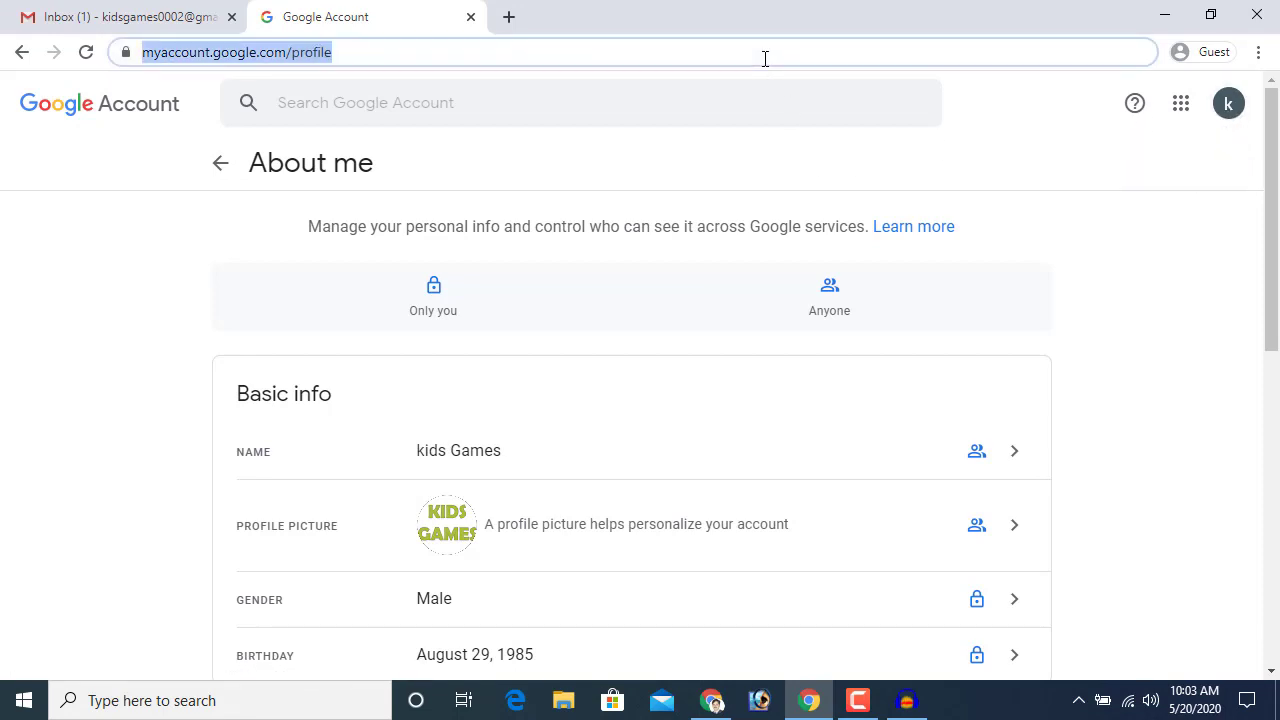
{"action": "type", "text": "yo"}
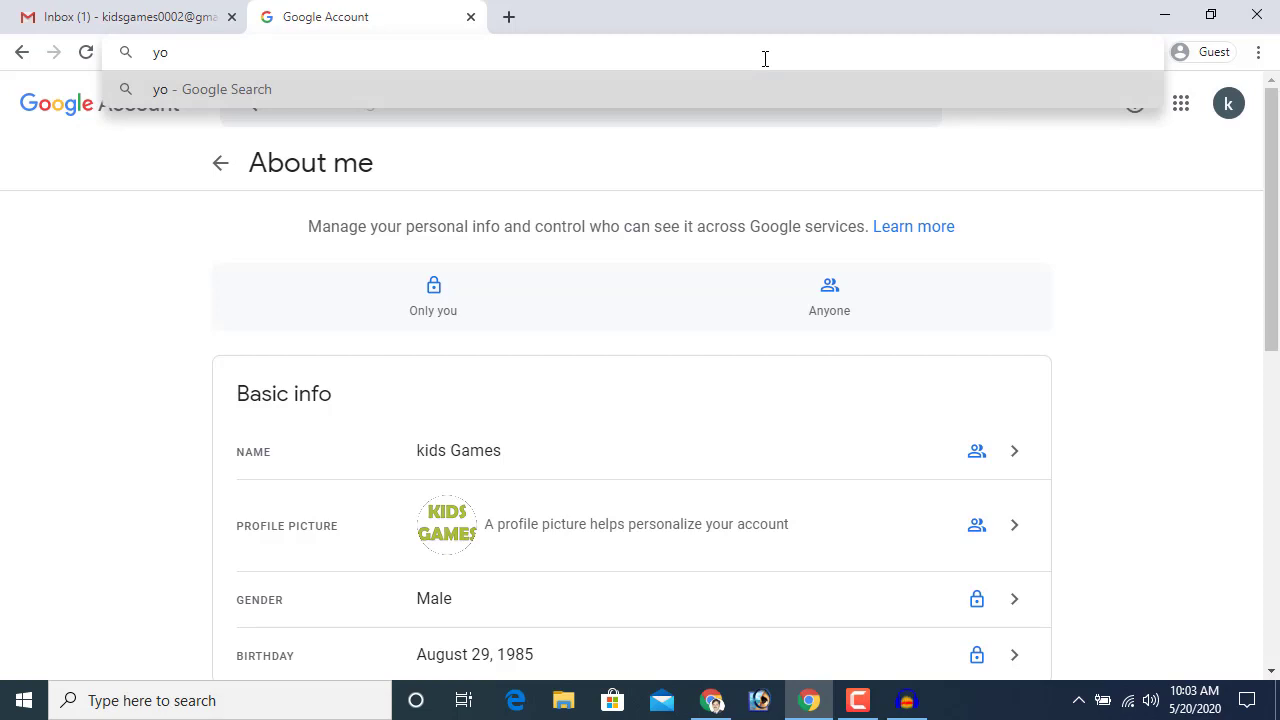
{"action": "type", "text": "u"}
{"action": "type", "text": "be"}
{"action": "key", "text": "BackSpace"}
{"action": "key", "text": "BackSpace"}
{"action": "key", "text": "BackSpace"}
{"action": "key", "text": "BackSpace"}
{"action": "key", "text": "BackSpace"}
{"action": "type", "text": "youtube."}
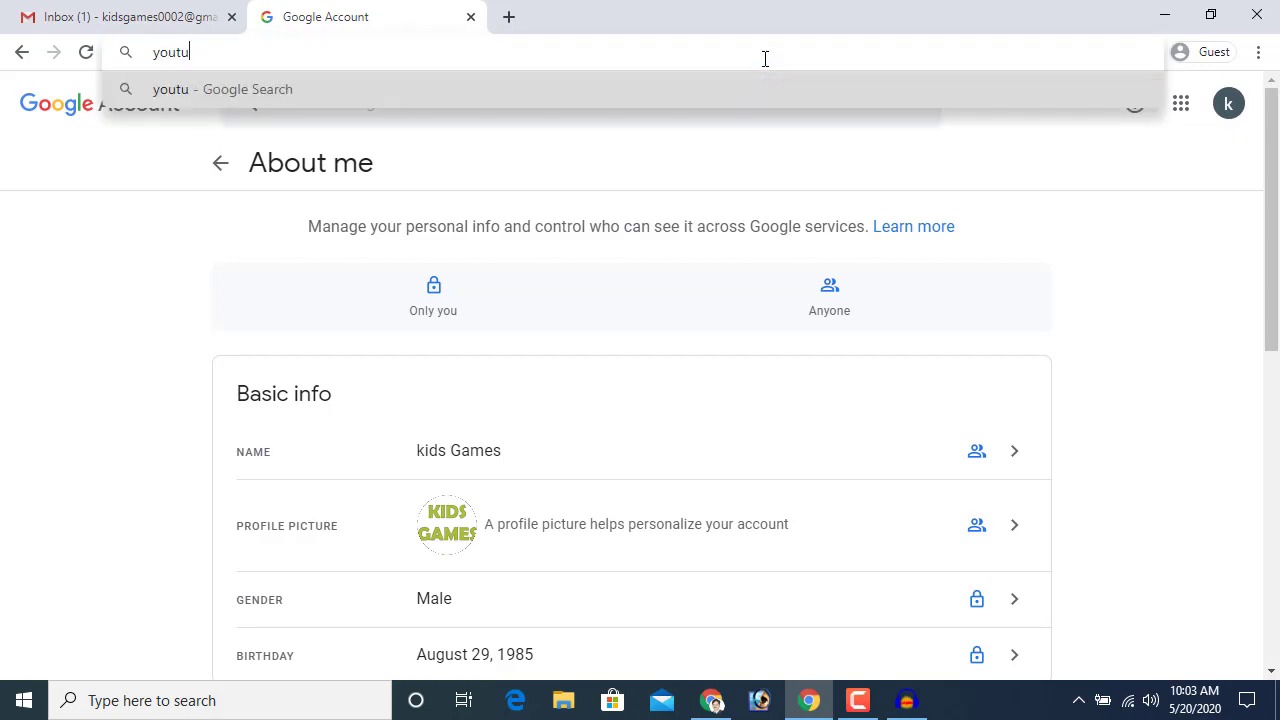
{"action": "type", "text": "com"}
{"action": "key", "text": "Return"}
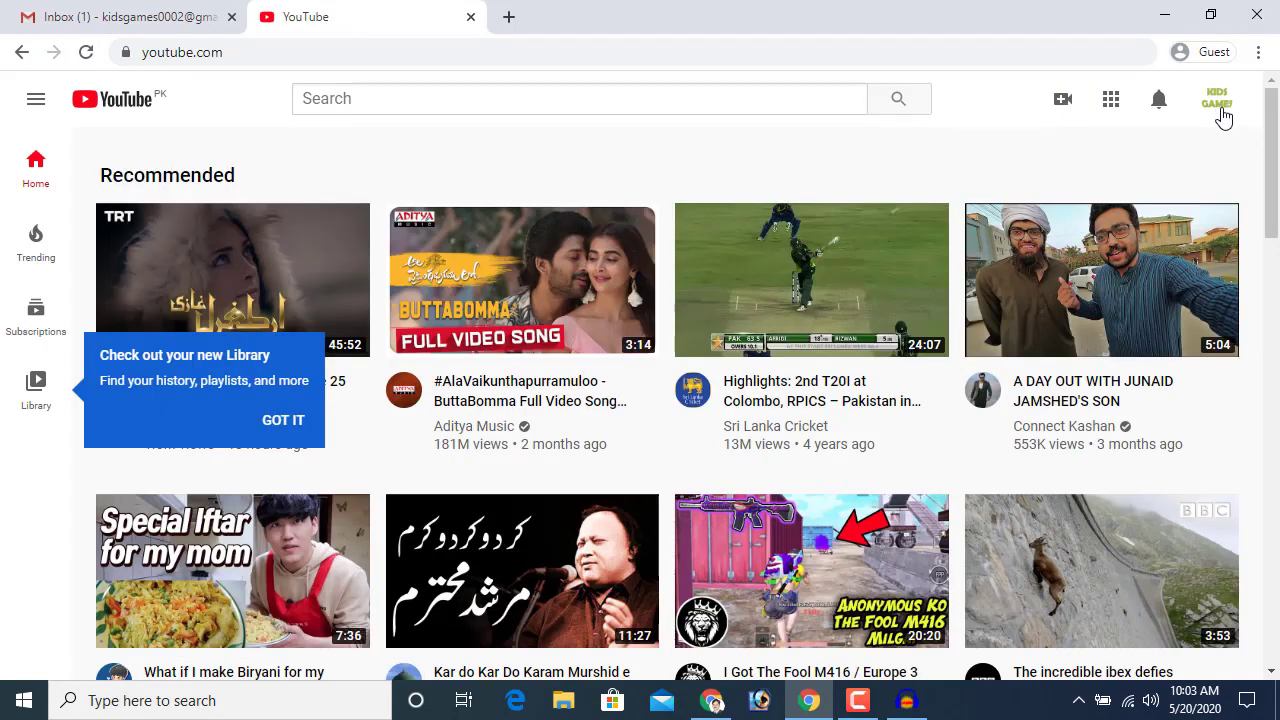
Step: Open your channel from the account menu and switch to customizing it
{"action": "left_click", "coordinate": [1222, 116]}
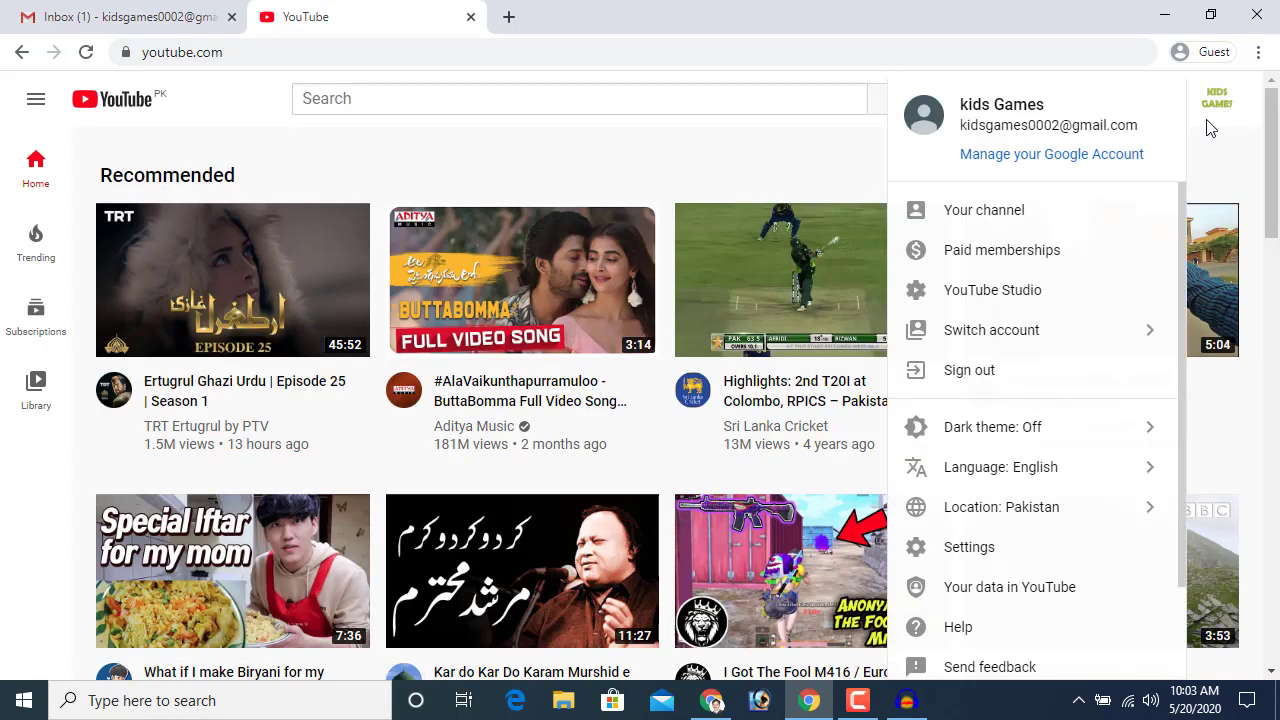
{"action": "left_click", "coordinate": [1053, 229]}
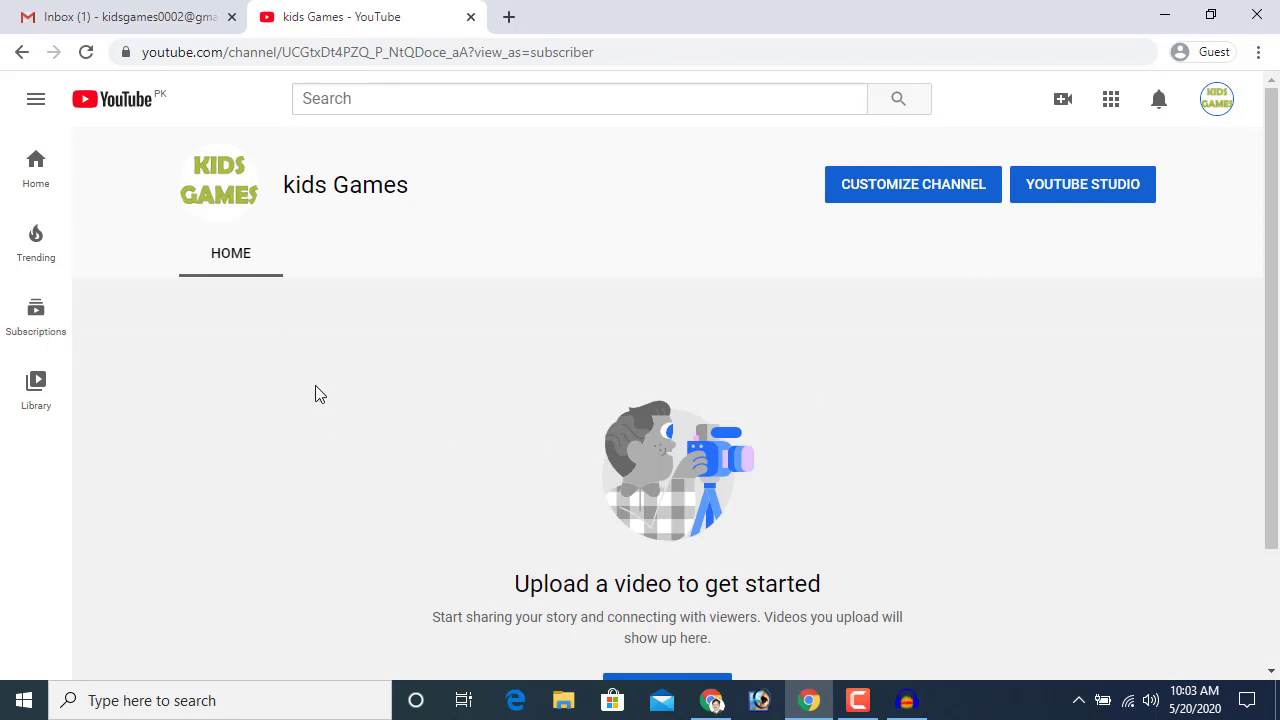
{"action": "left_click", "coordinate": [877, 190]}
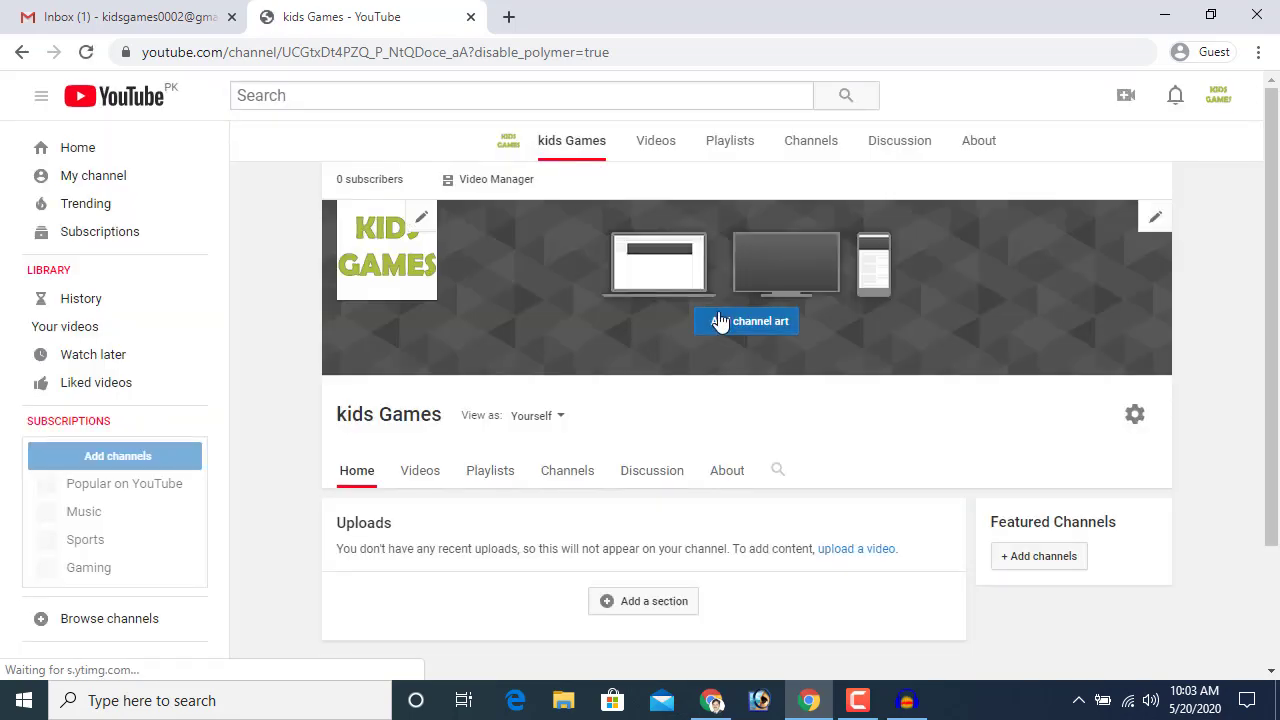
Step: Switch to another browser window to view an existing channel page for reference, then return
{"action": "scroll", "coordinate": [1025, 290], "scroll_direction": "down", "scroll_amount": 1}
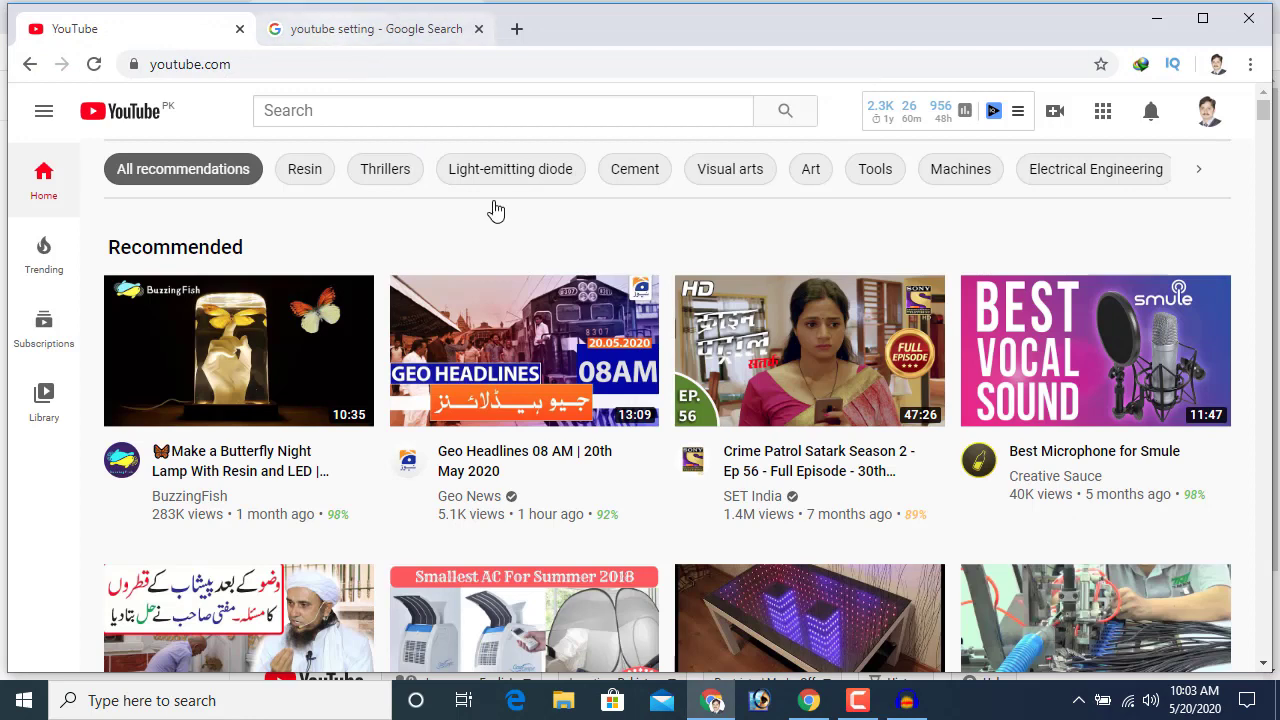
{"action": "left_click", "coordinate": [1205, 112]}
{"action": "left_click", "coordinate": [1070, 230]}
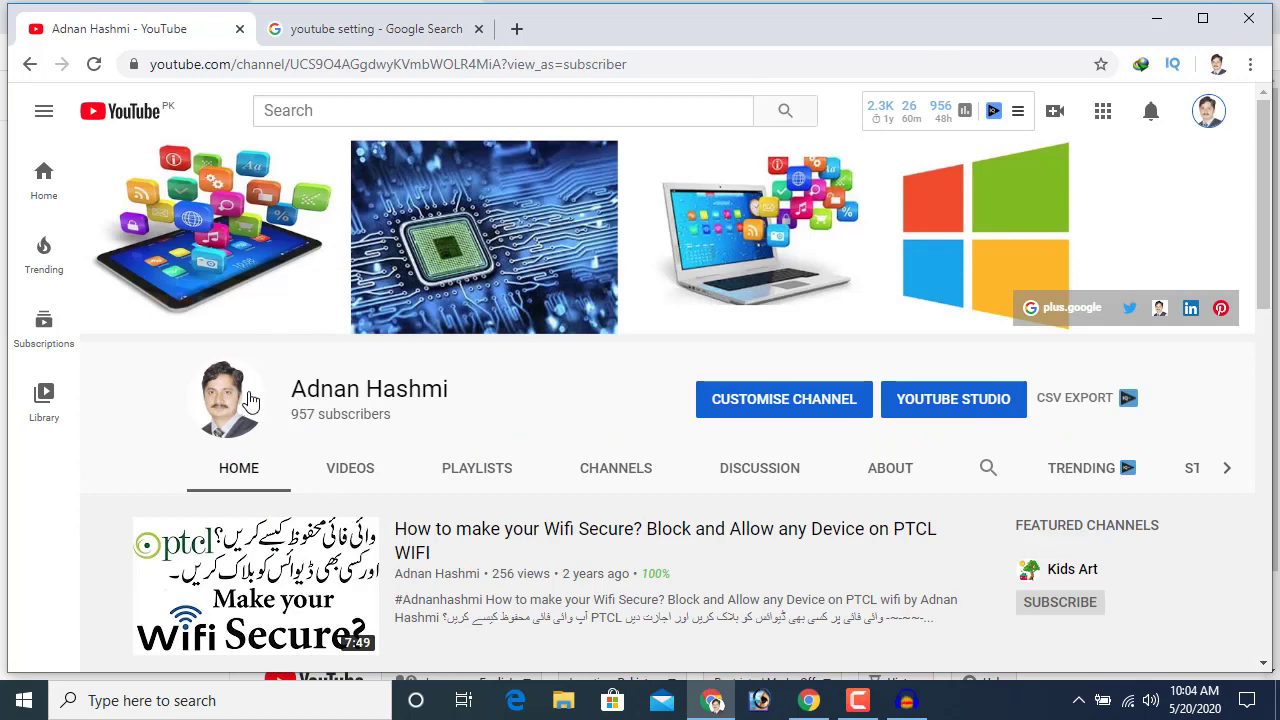
{"action": "left_click", "coordinate": [1158, 19]}
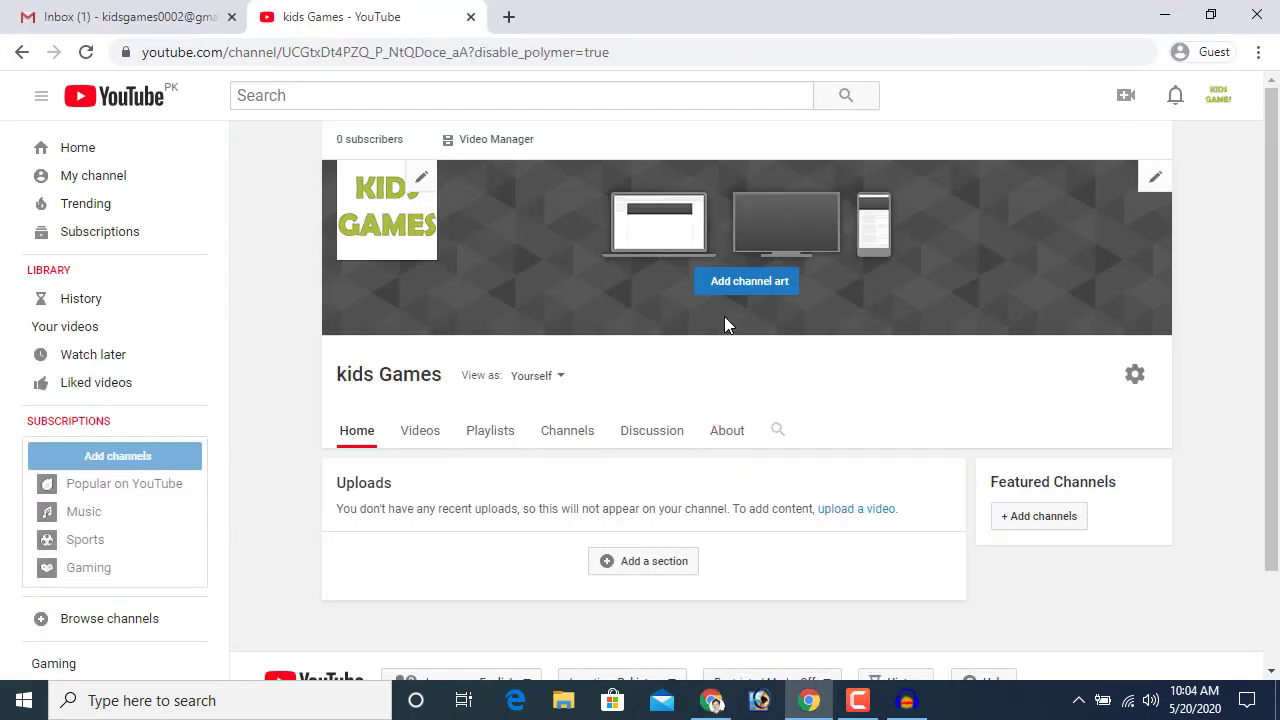
Step: Add channel art by uploading bb.jpg from the Kids Games folder and selecting it
{"action": "left_click", "coordinate": [774, 290]}
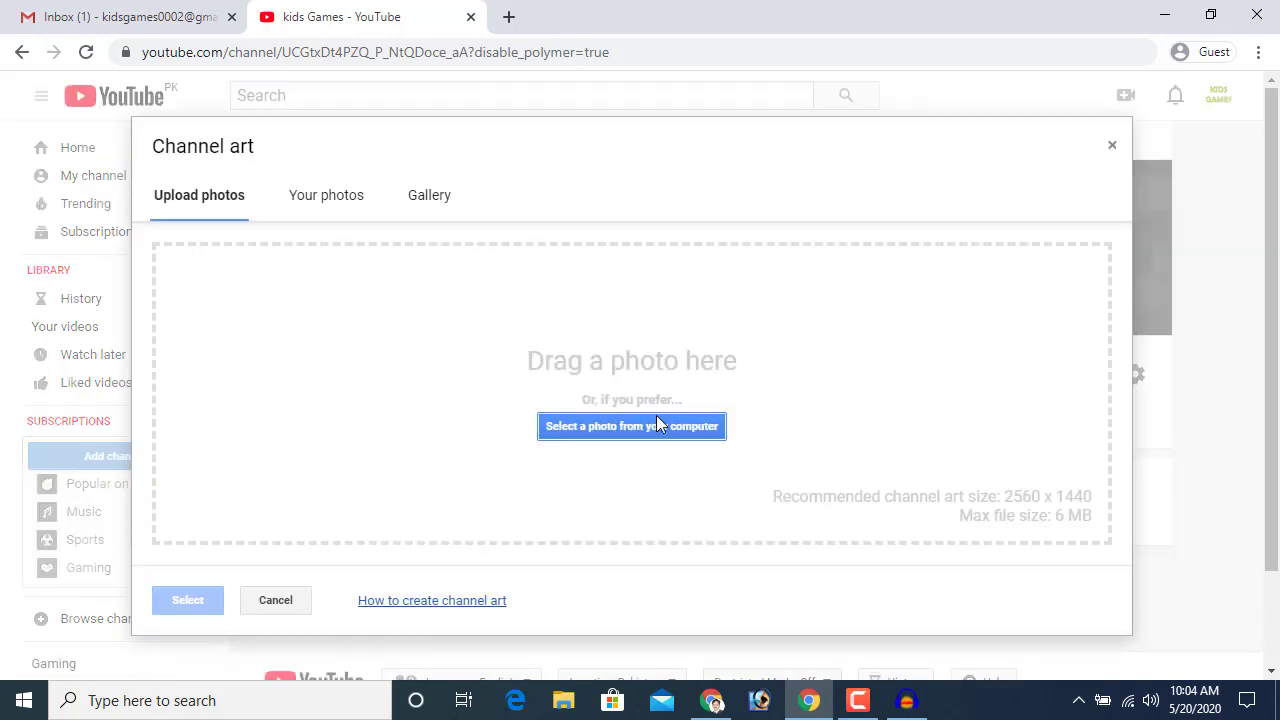
{"action": "left_click", "coordinate": [627, 431]}
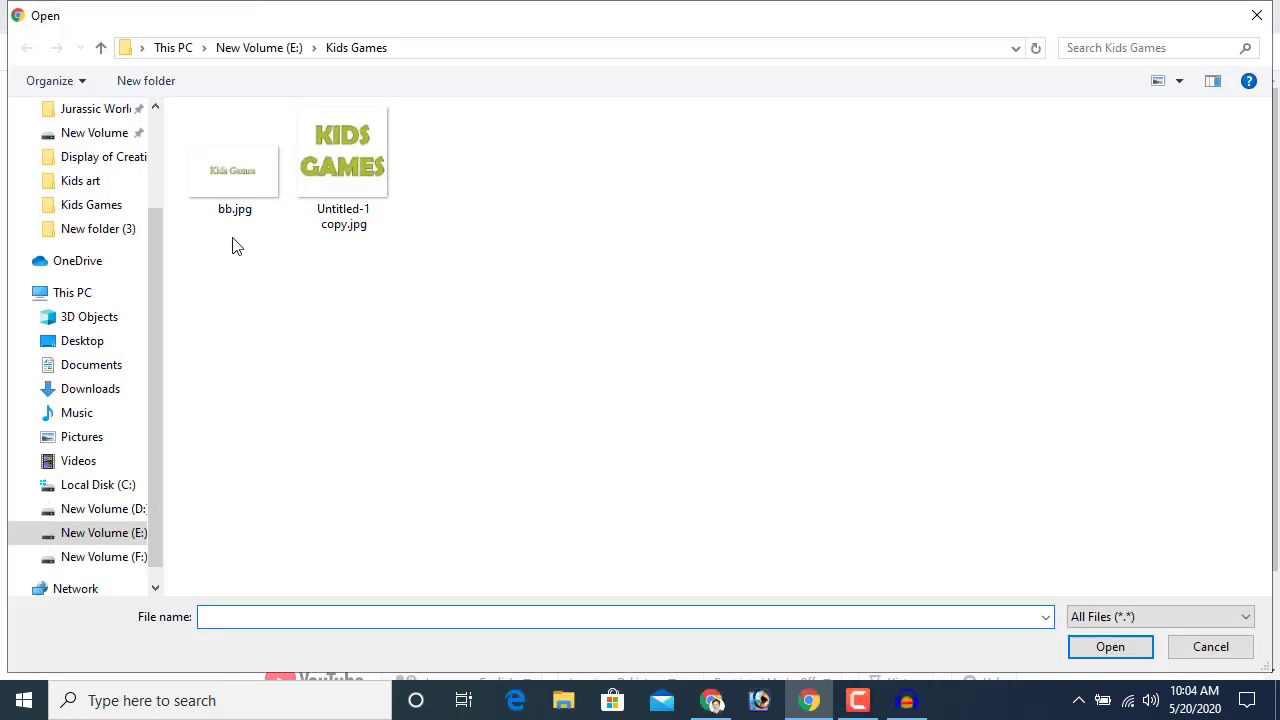
{"action": "double_click", "coordinate": [220, 182]}
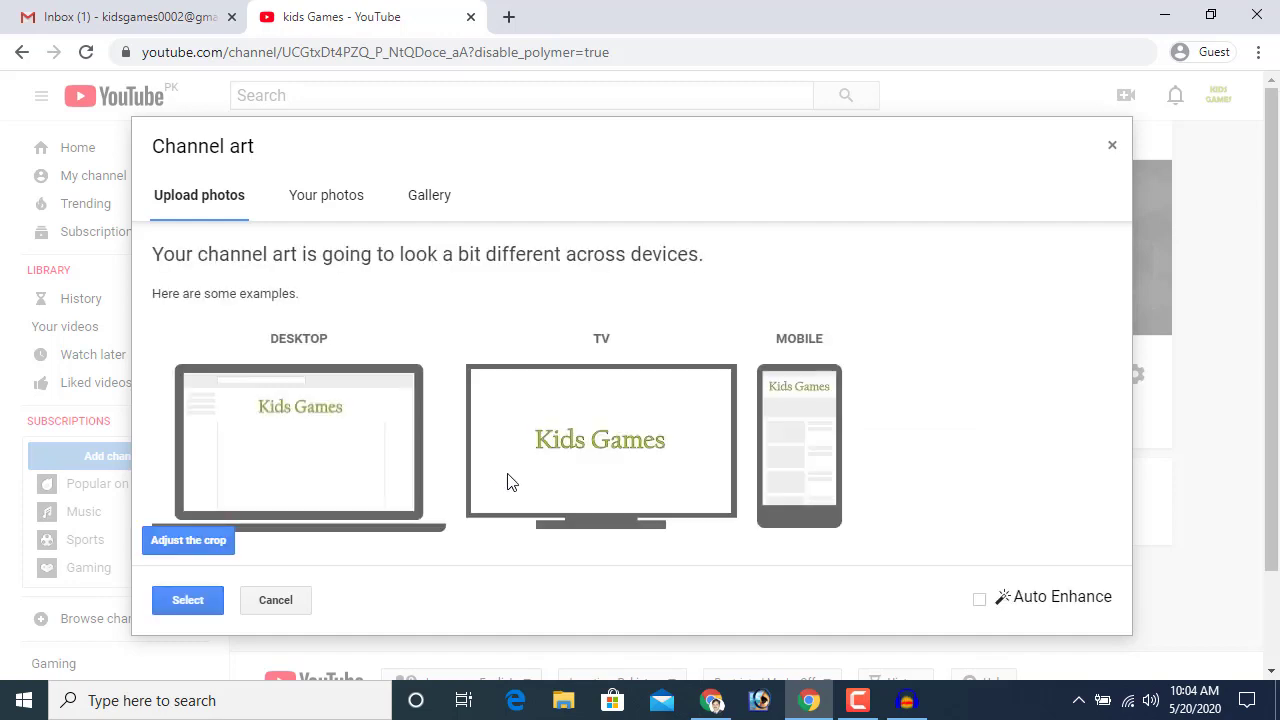
{"action": "left_click", "coordinate": [203, 606]}
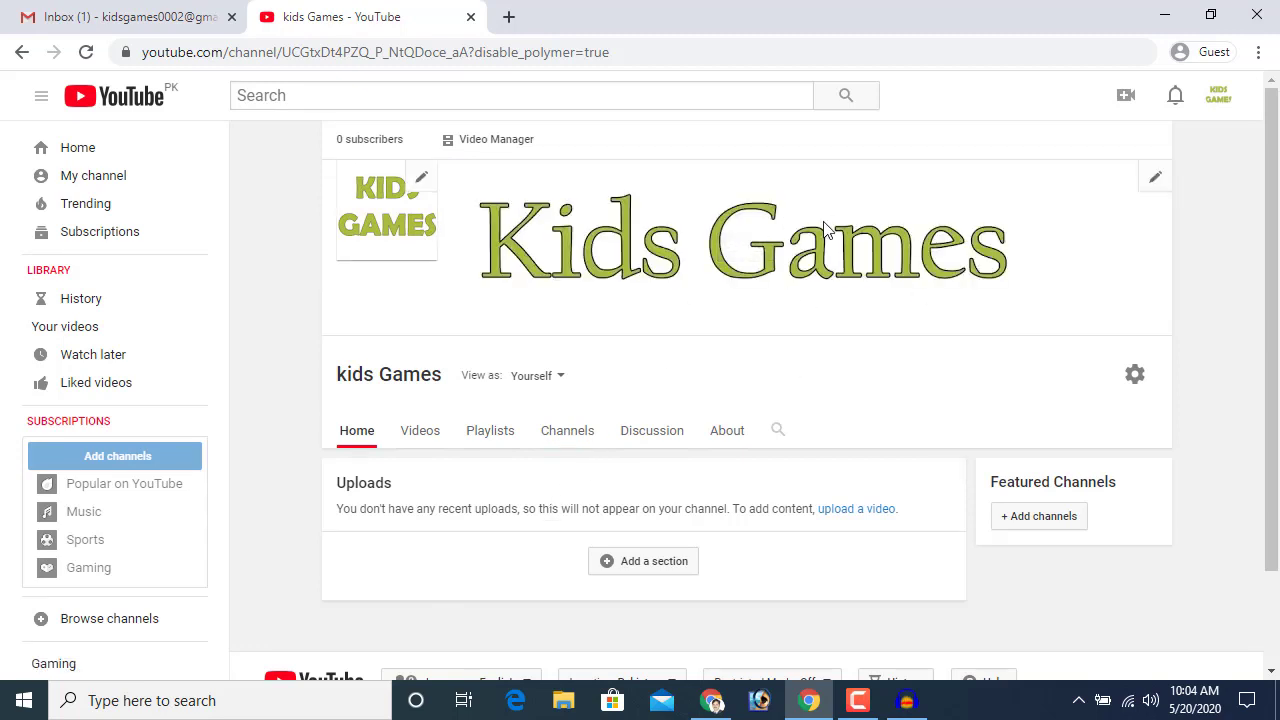
Step: Open the channel's About tab and review its description, details, location and links sections
{"action": "scroll", "coordinate": [818, 240], "scroll_direction": "down", "scroll_amount": 2}
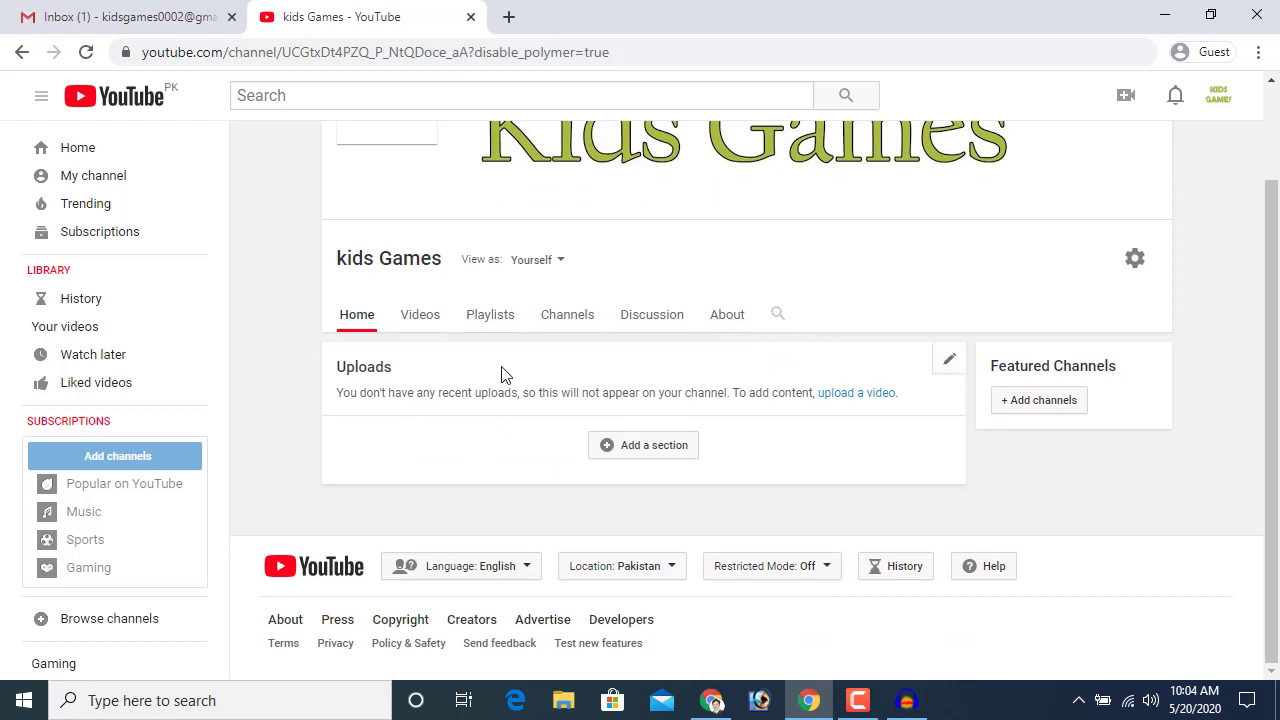
{"action": "scroll", "coordinate": [500, 371], "scroll_direction": "up", "scroll_amount": 2}
{"action": "left_click", "coordinate": [716, 430]}
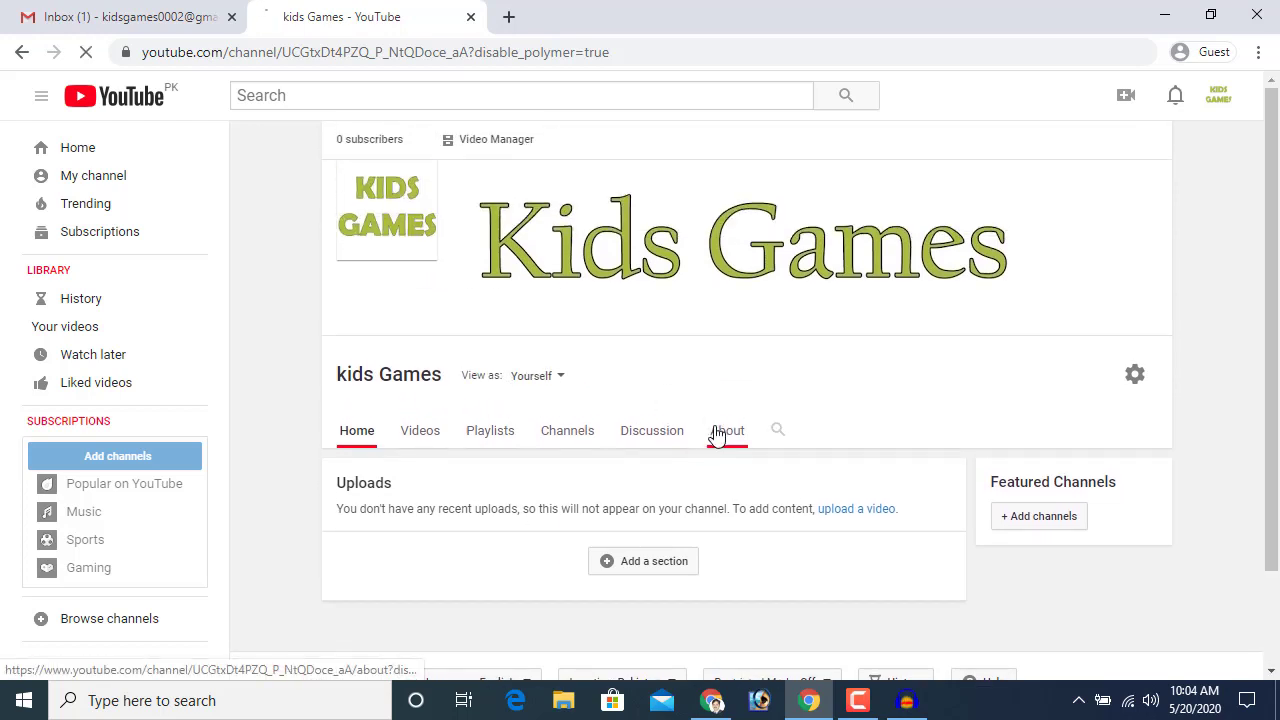
{"action": "scroll", "coordinate": [910, 323], "scroll_direction": "down", "scroll_amount": 1}
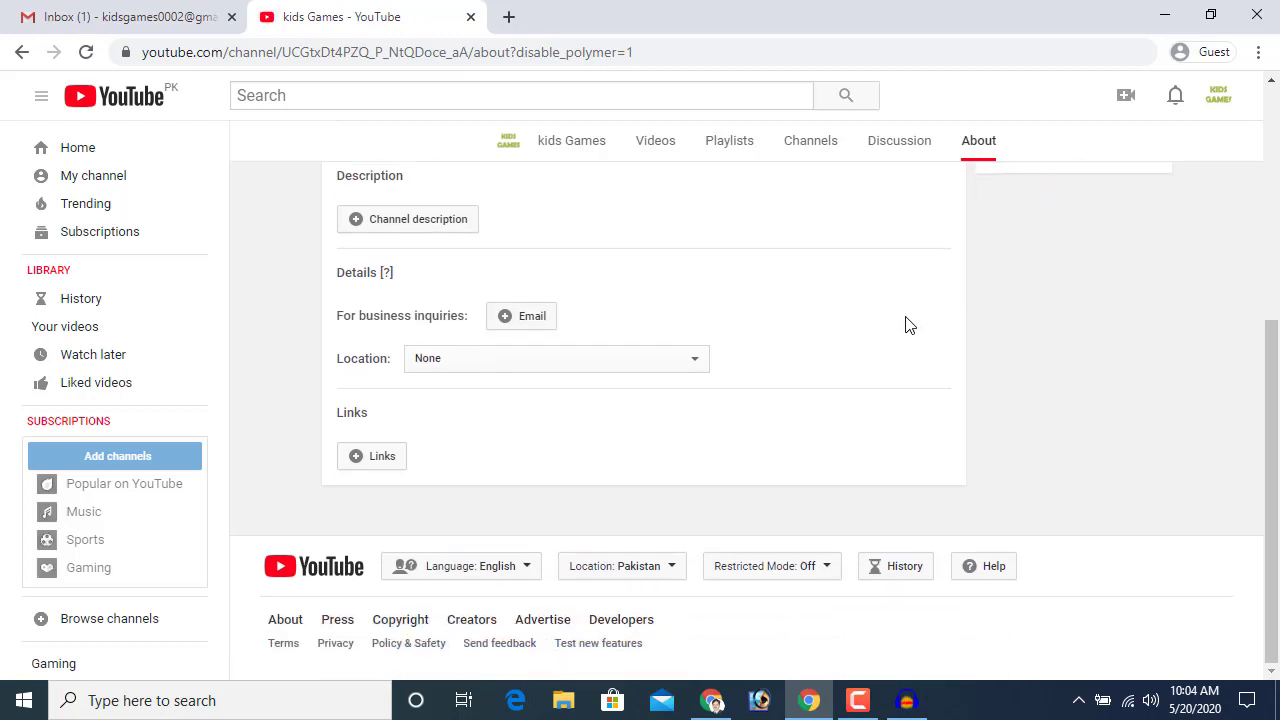
{"action": "scroll", "coordinate": [860, 318], "scroll_direction": "up", "scroll_amount": 3}
{"action": "scroll", "coordinate": [840, 331], "scroll_direction": "down", "scroll_amount": 2}
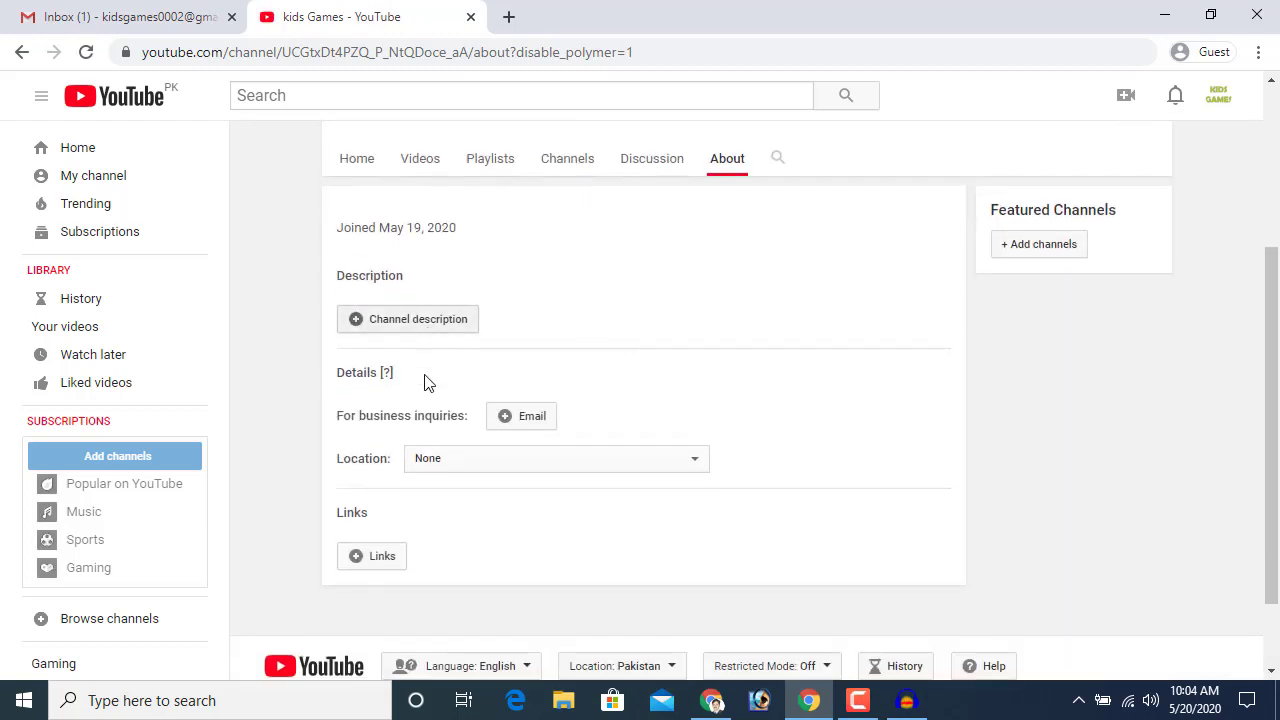
{"action": "left_click", "coordinate": [531, 460]}
{"action": "left_click", "coordinate": [531, 460]}
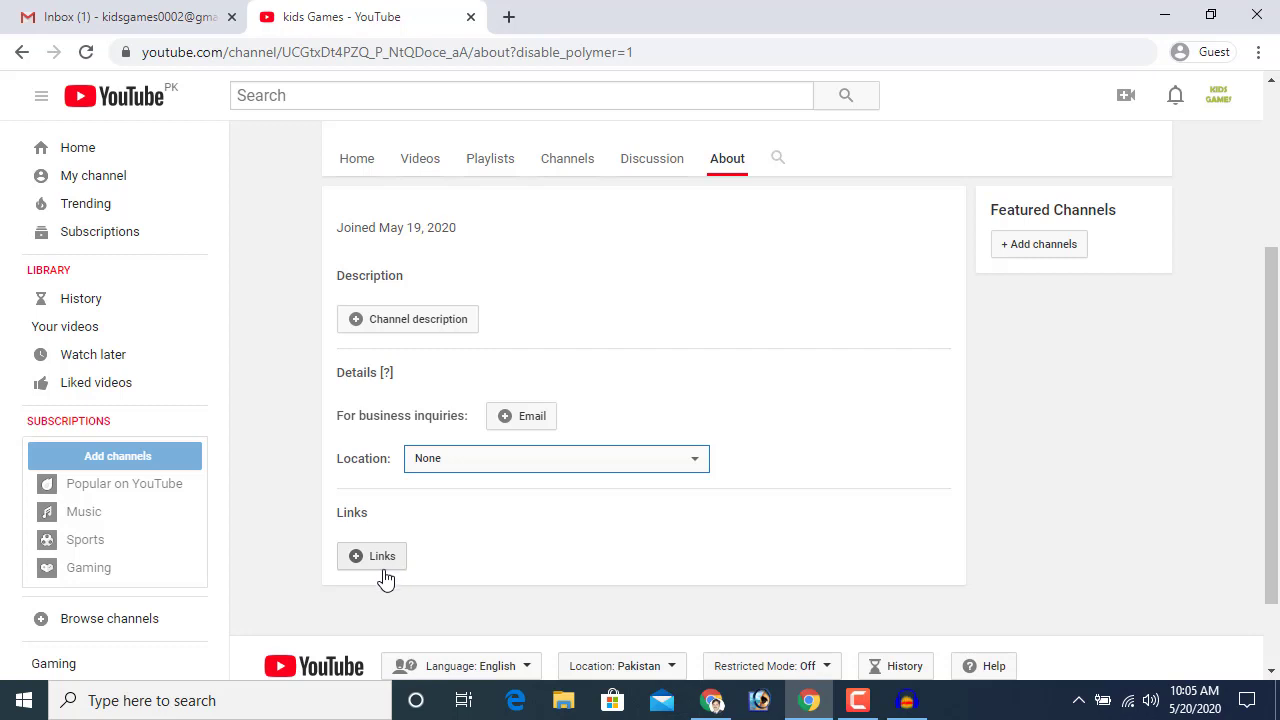
{"action": "scroll", "coordinate": [391, 563], "scroll_direction": "down", "scroll_amount": 1}
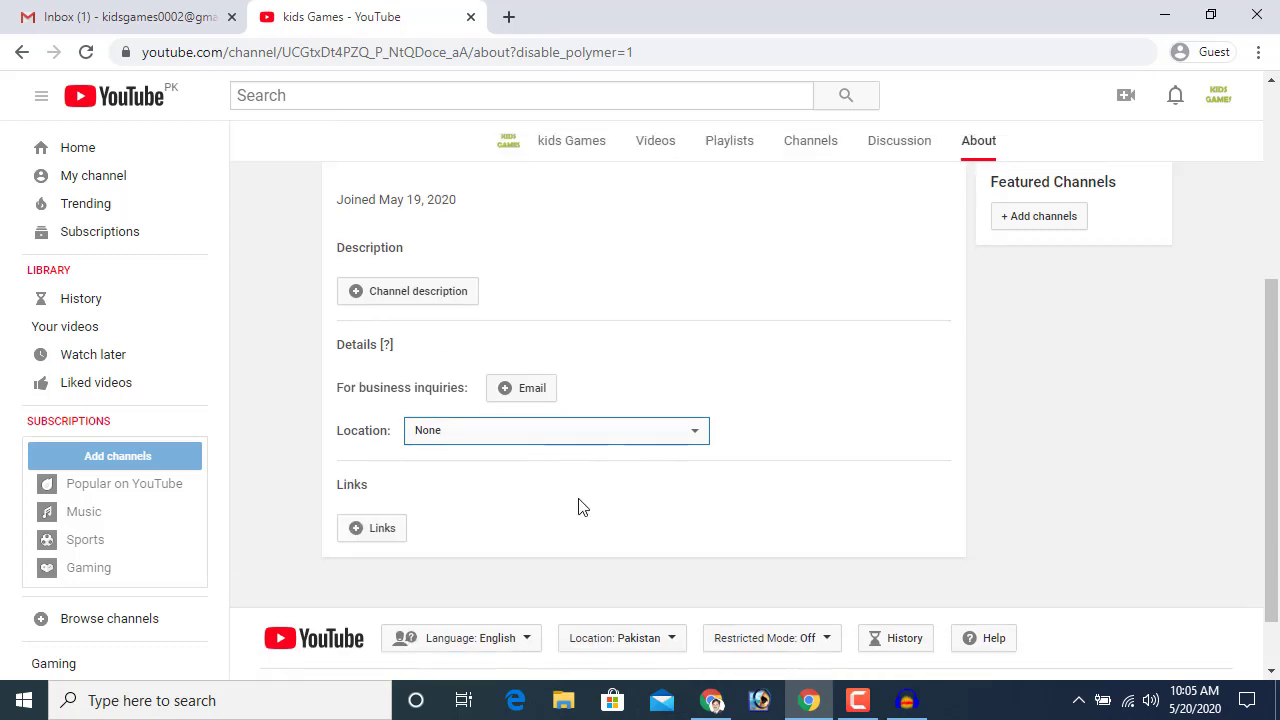
{"action": "scroll", "coordinate": [517, 400], "scroll_direction": "up", "scroll_amount": 3}
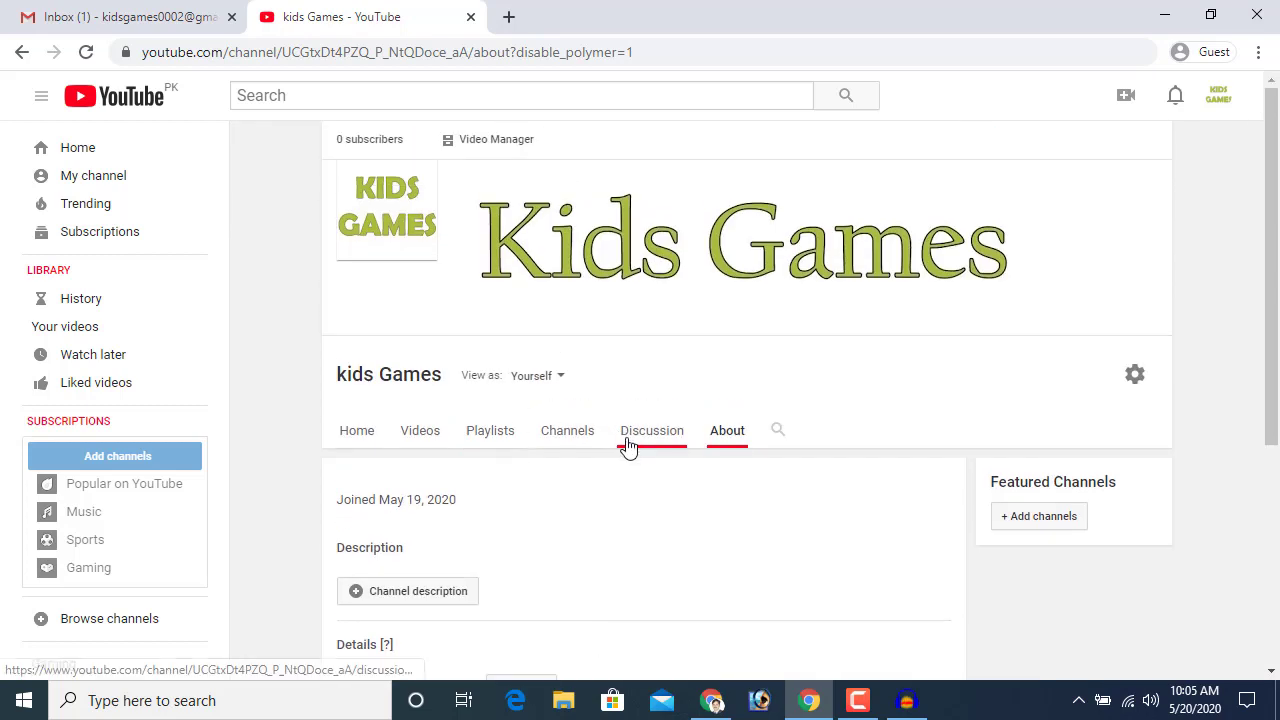
Step: Open YouTube Studio from the channel home page and get past its new Studio welcome popup
{"action": "left_click", "coordinate": [359, 432]}
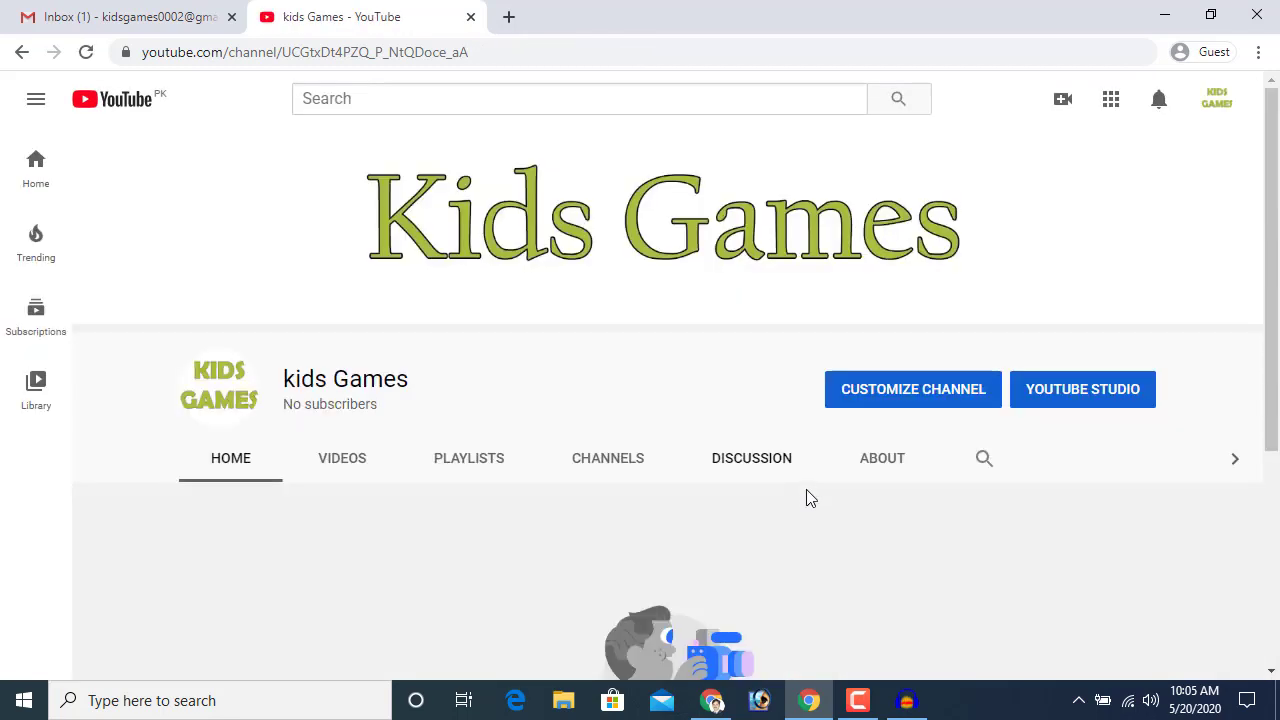
{"action": "scroll", "coordinate": [810, 499], "scroll_direction": "up", "scroll_amount": 1}
{"action": "left_click", "coordinate": [1072, 409]}
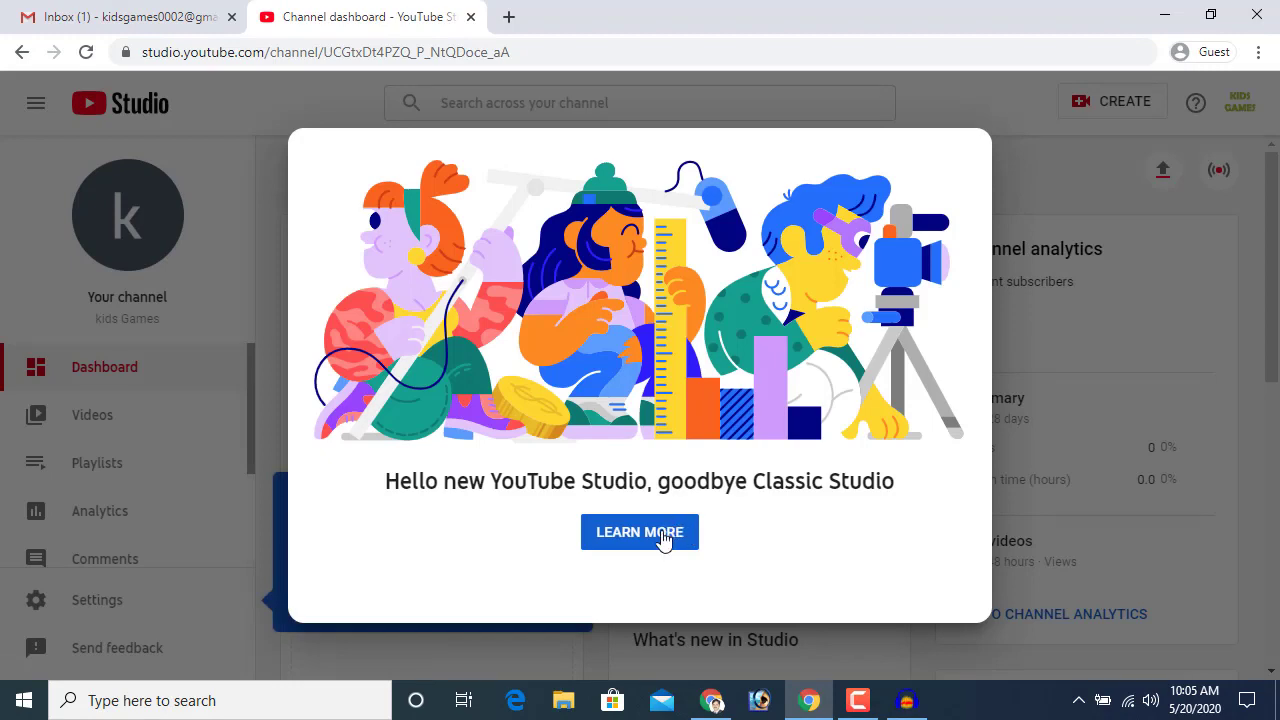
{"action": "left_click", "coordinate": [672, 534]}
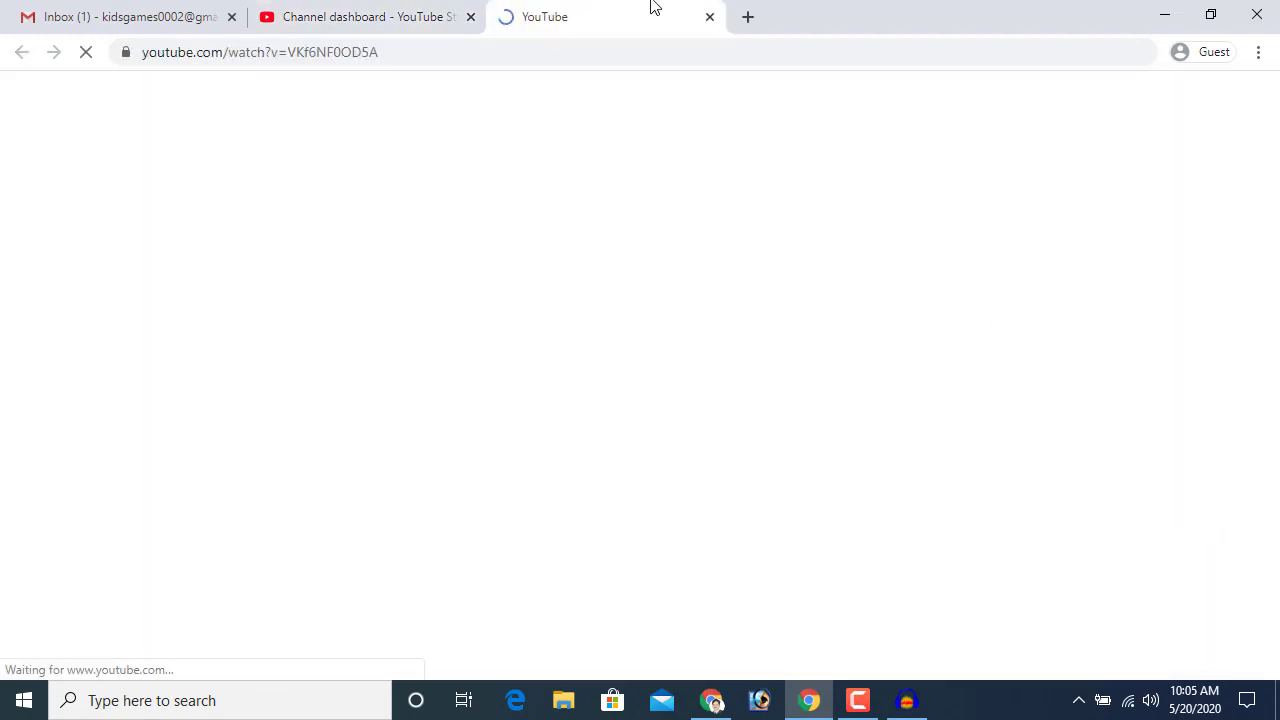
{"action": "left_click", "coordinate": [710, 17]}
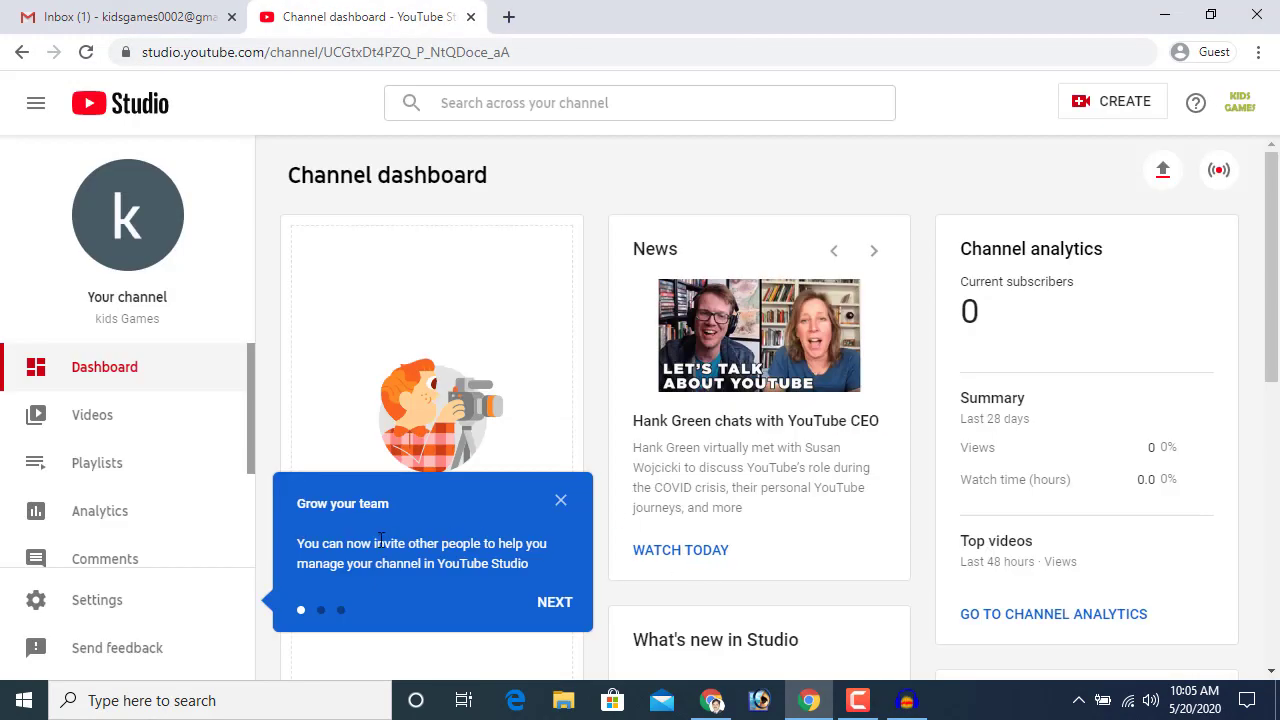
Step: Open the video upload dialog and browse the Kids Games folder for files, cancelling without choosing one
{"action": "left_click", "coordinate": [1164, 172]}
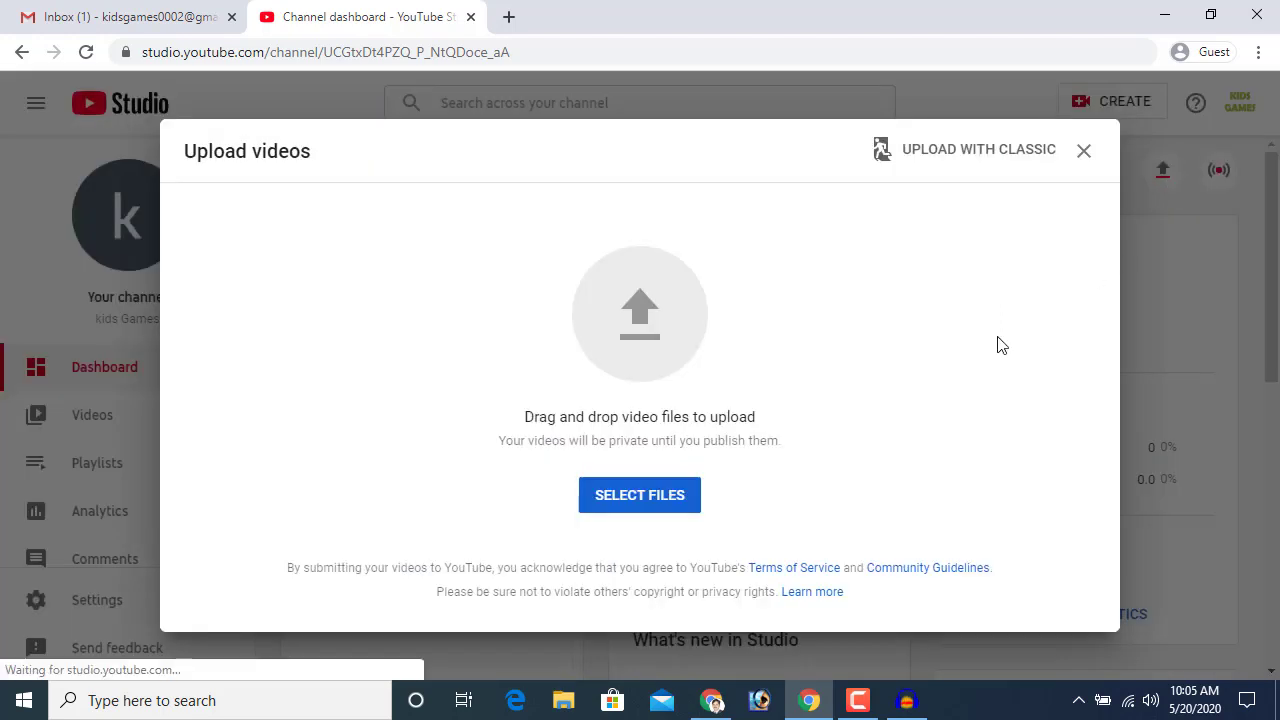
{"action": "left_click", "coordinate": [637, 500]}
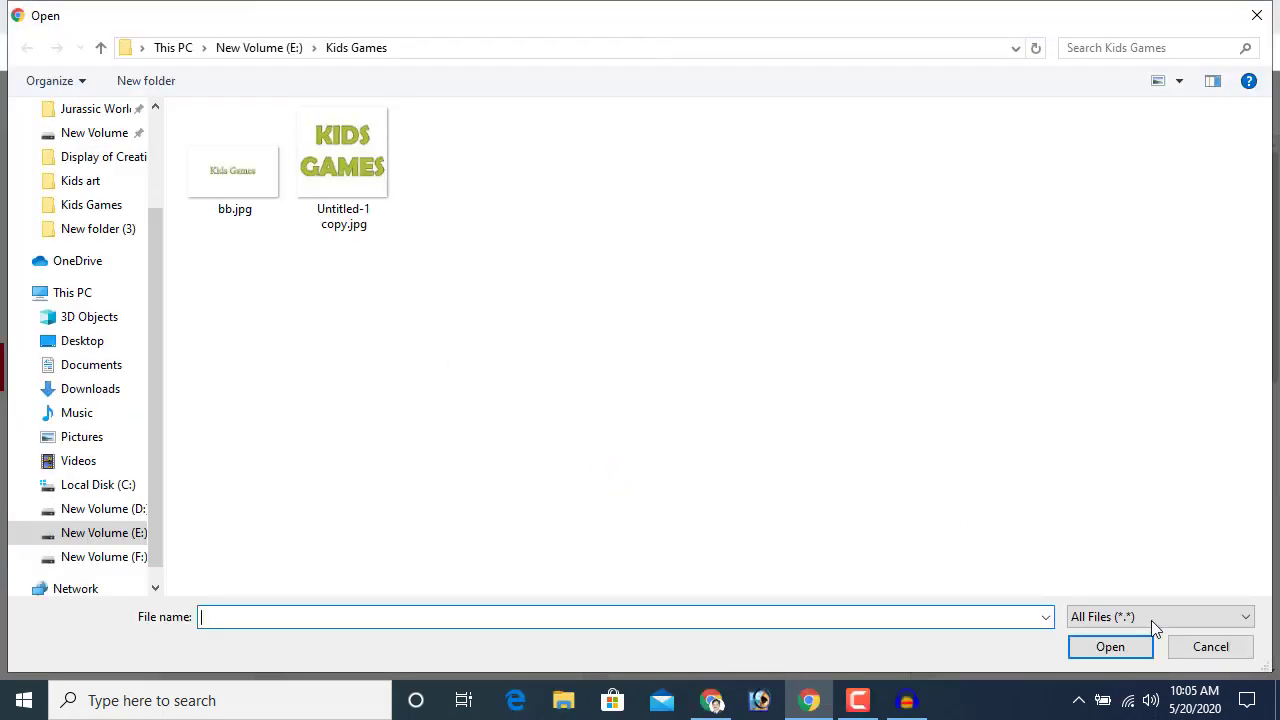
{"action": "left_click", "coordinate": [1180, 647]}
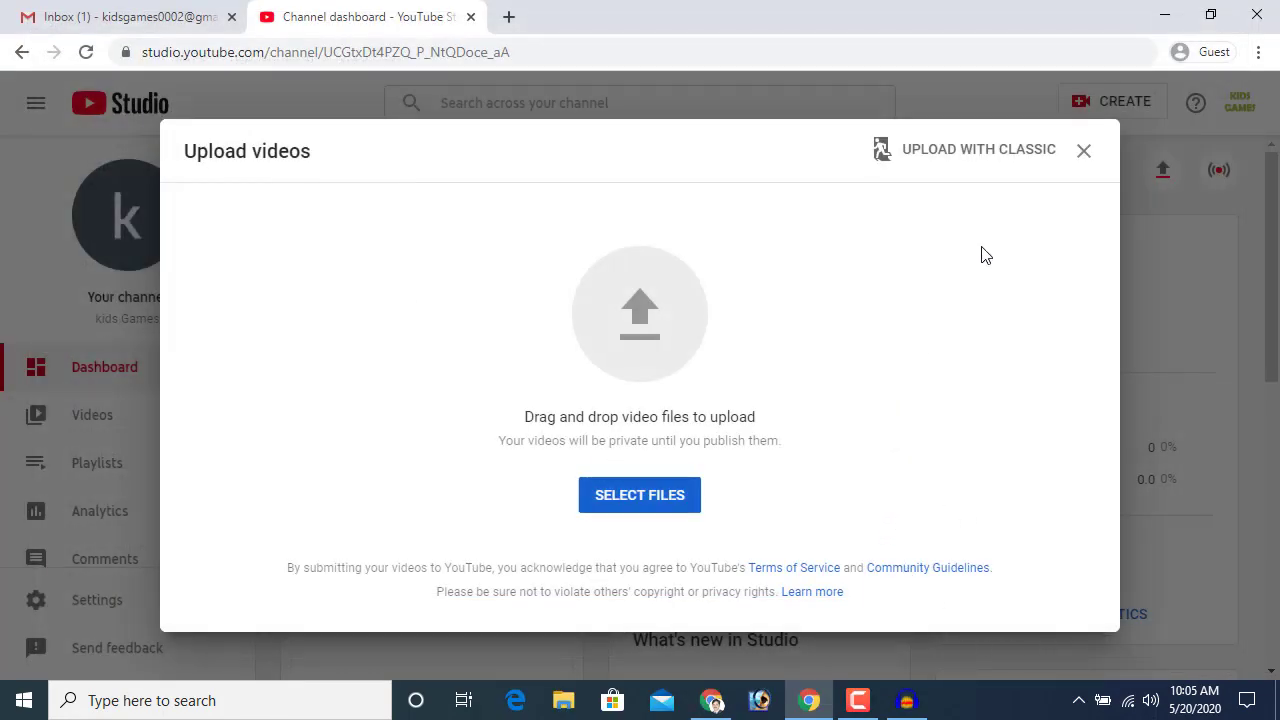